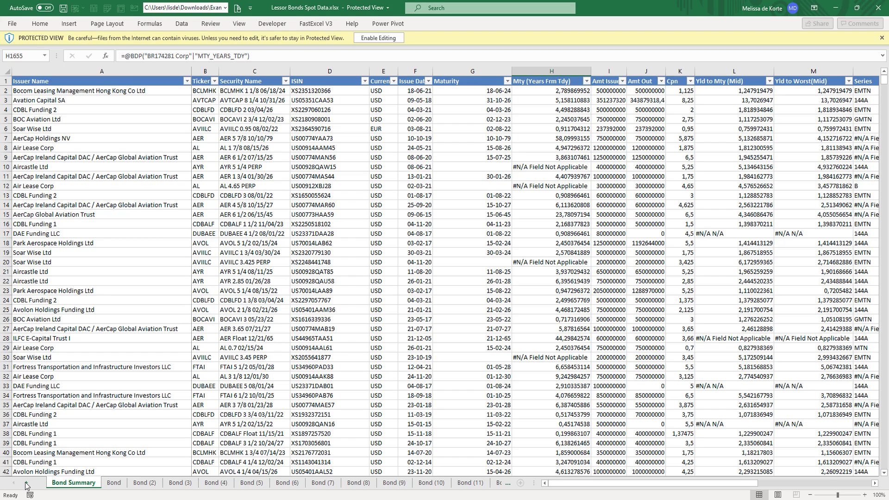
# Examine the layout of the individual bond sheets in the Lessor Bonds Spot Data workbook, from Bond (61) back to Bond
pyautogui.keyDown('ctrl'); pyautogui.click(26, 485); pyautogui.keyUp('ctrl')
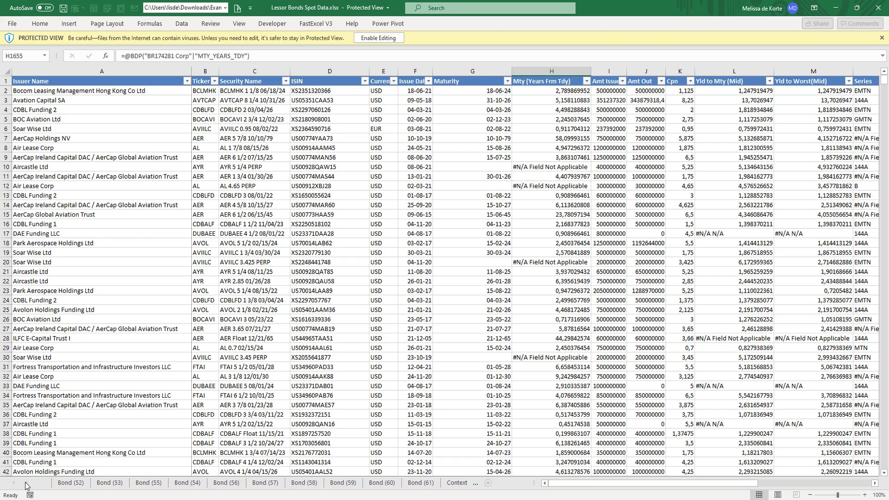
pyautogui.click(425, 487)
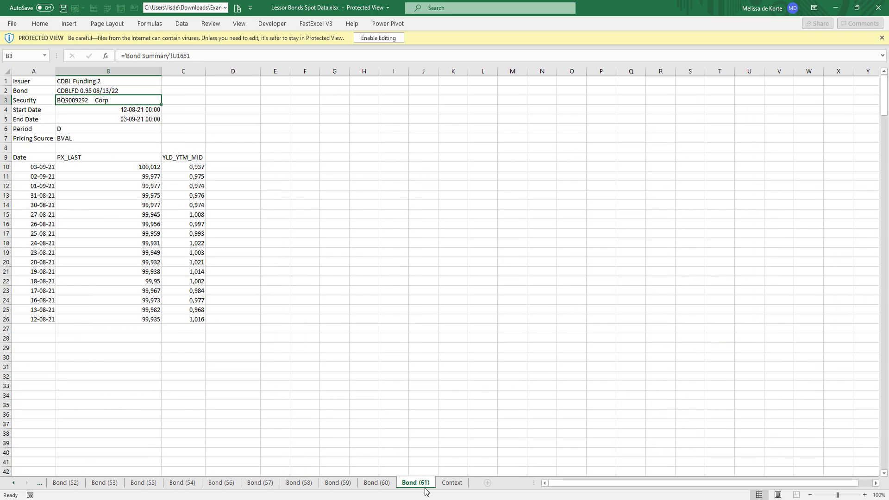
pyautogui.click(376, 485)
pyautogui.click(337, 484)
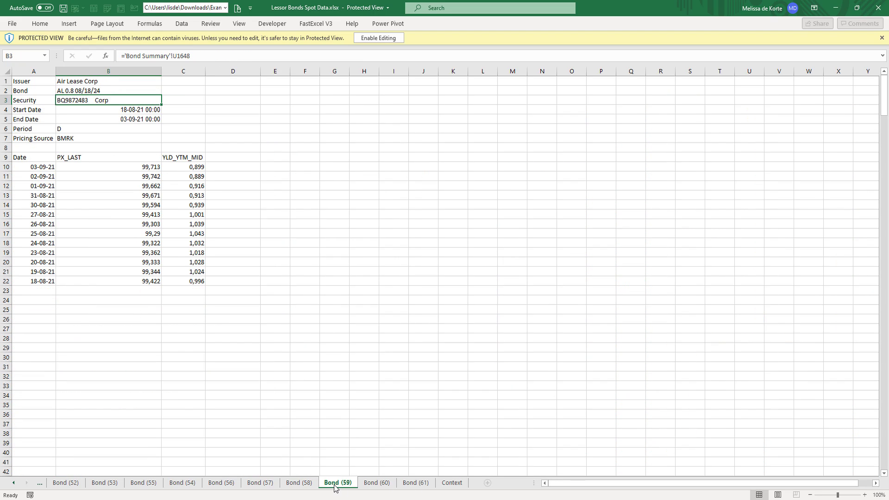
pyautogui.click(299, 485)
pyautogui.click(260, 486)
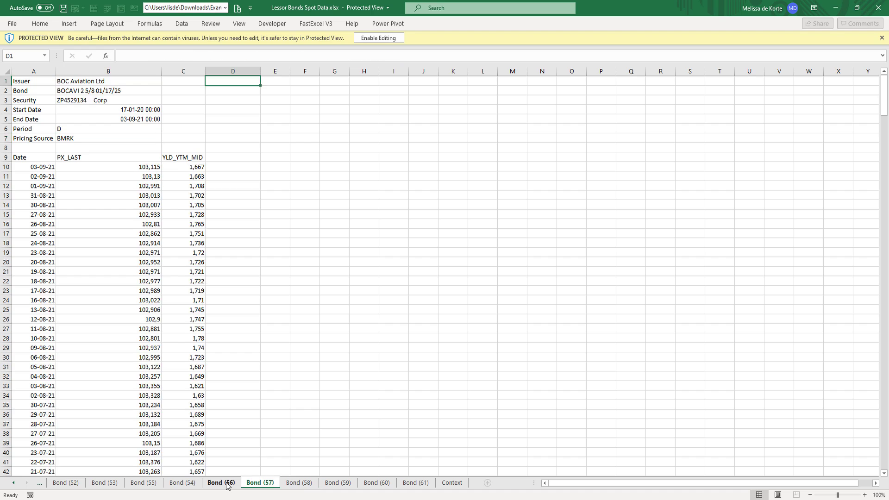
pyautogui.click(227, 486)
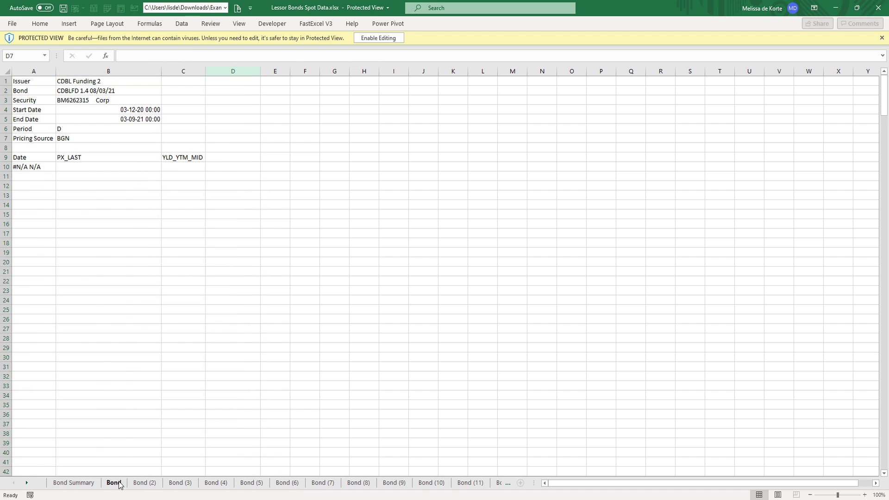
pyautogui.click(119, 485)
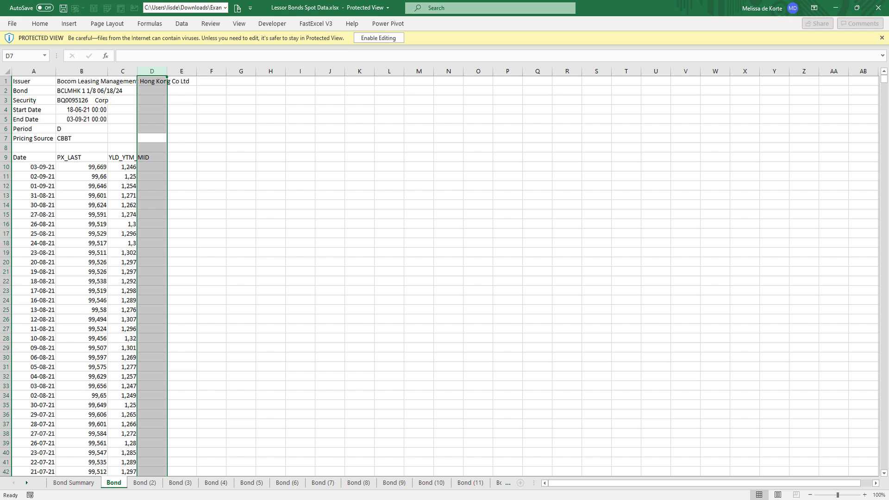
pyautogui.click(68, 98)
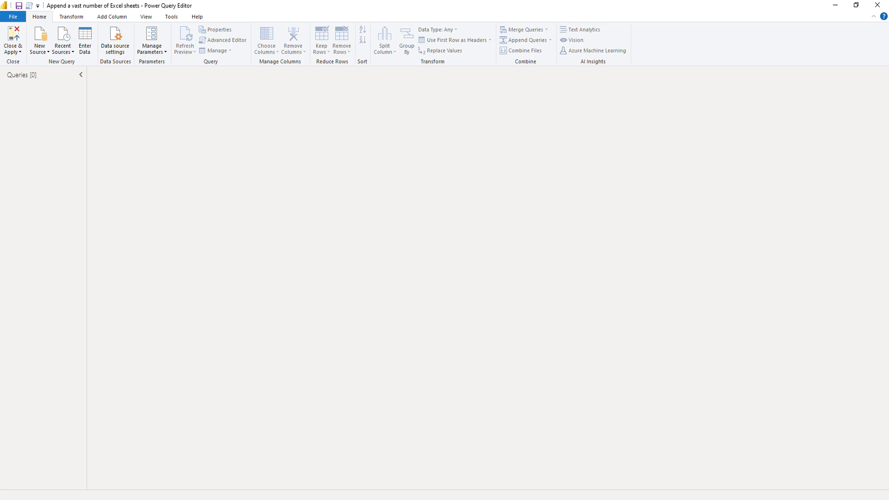
# Open the Power Query parameter manager and copy the path of Lessor Bonds Spot Data.xlsx from the Example folder in File Explorer
pyautogui.click(163, 50)
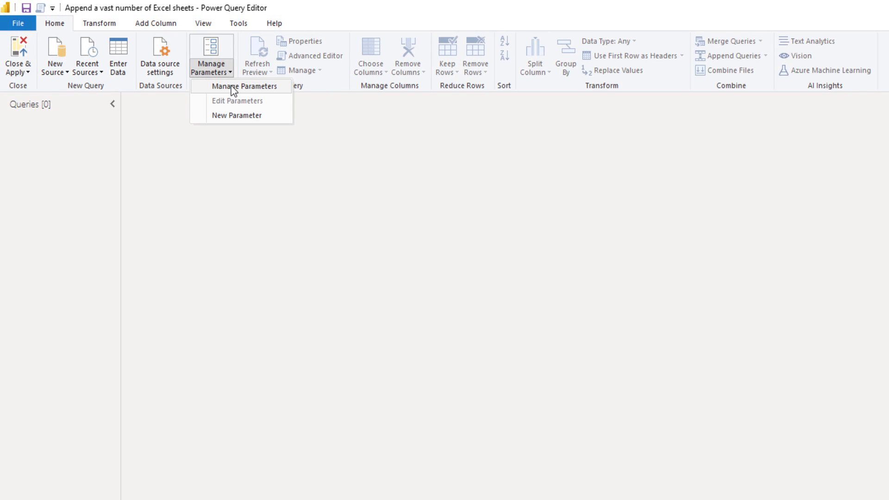
pyautogui.click(234, 87)
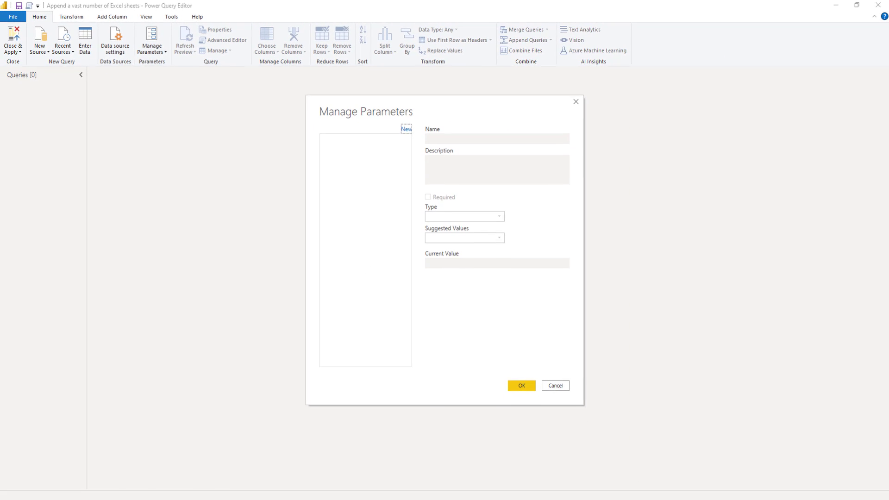
pyautogui.hotkey('alt', 'Tab')
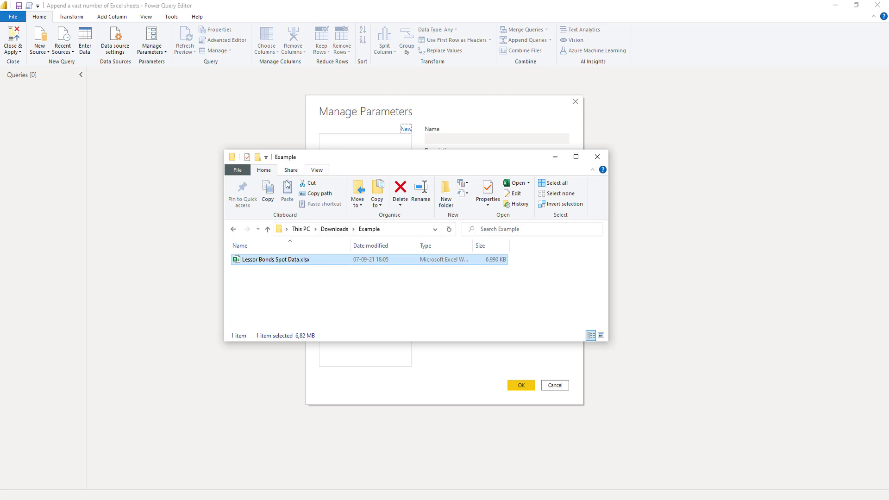
pyautogui.click(319, 194)
pyautogui.click(597, 157)
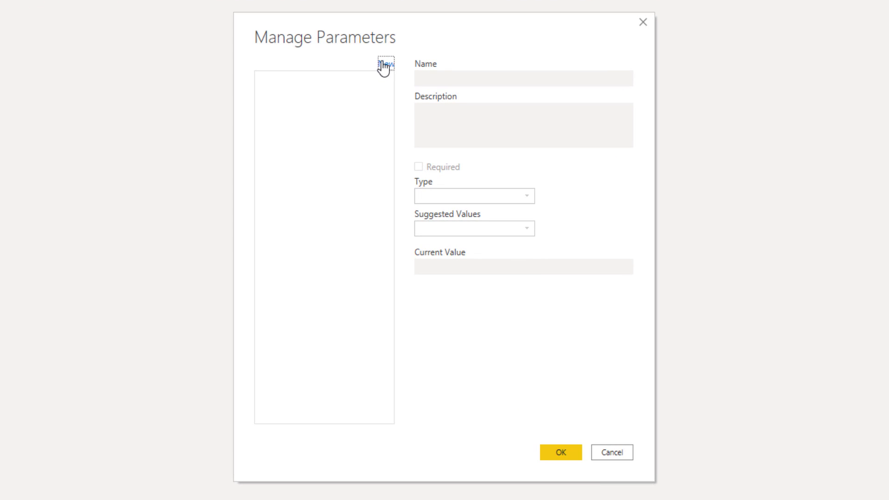
# Create a required parameter named FileLocation with type Text and suggested values set to Any value
pyautogui.click(386, 64)
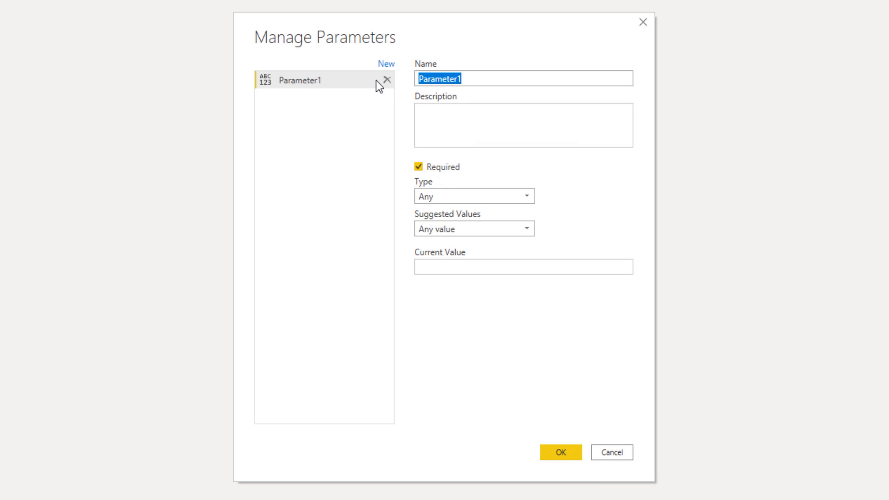
pyautogui.write('File')
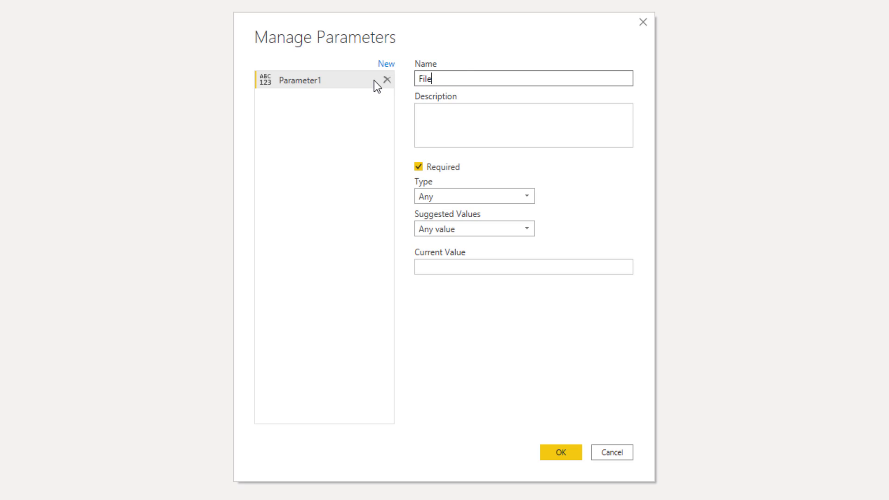
pyautogui.write('Location')
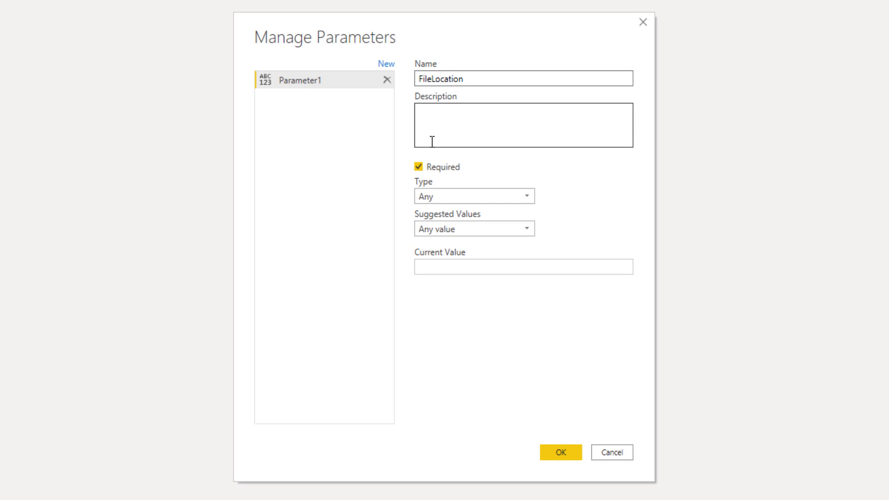
pyautogui.click(509, 198)
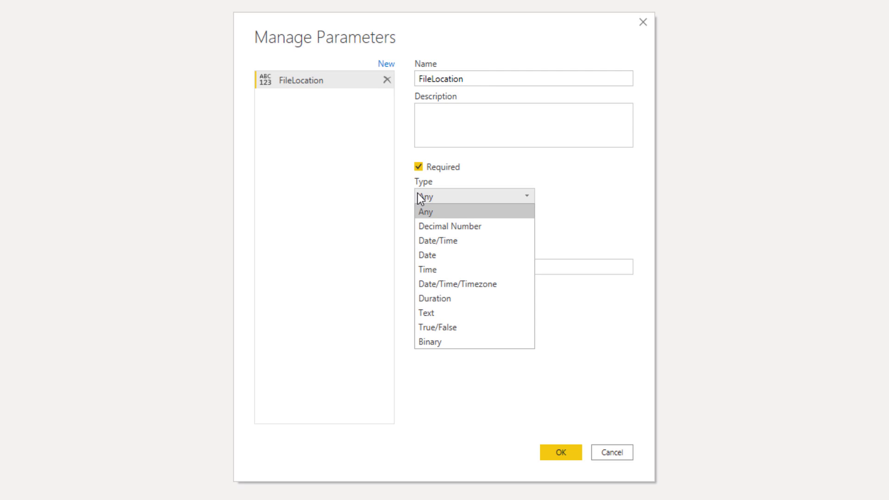
pyautogui.click(433, 312)
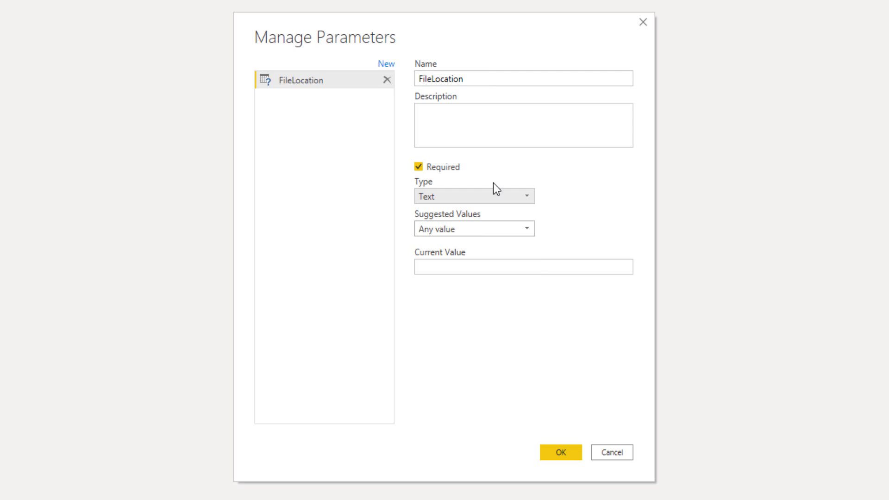
pyautogui.click(440, 233)
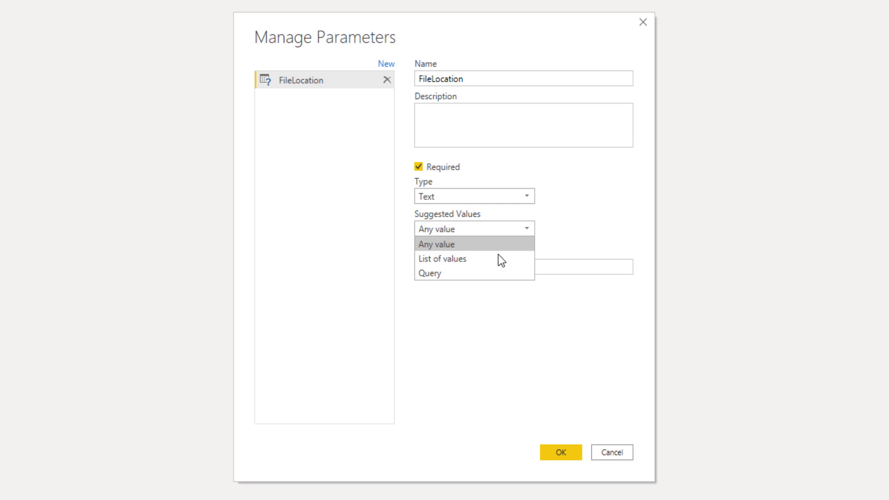
pyautogui.click(452, 244)
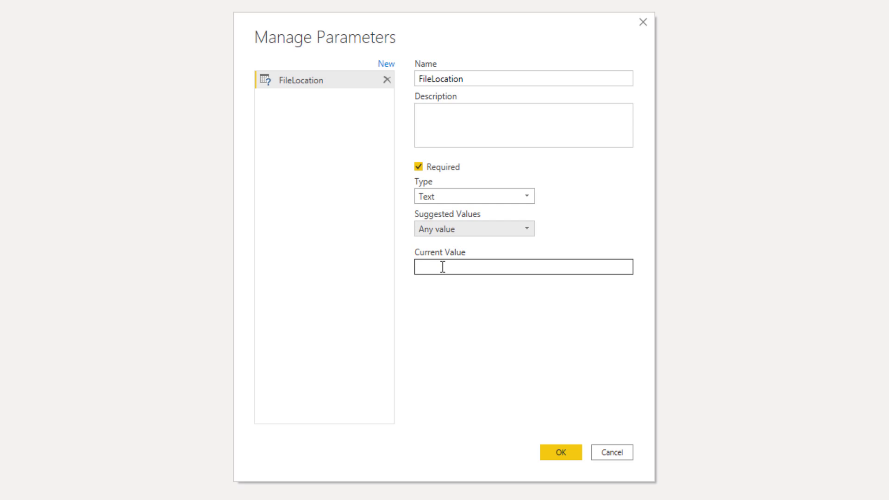
pyautogui.click(464, 231)
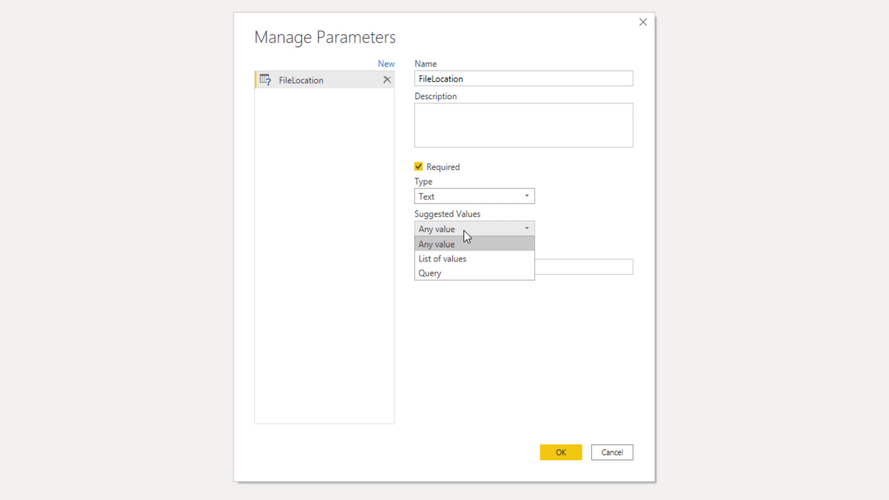
pyautogui.press('Escape')
# Set FileLocation's current value to the copied path of Lessor Bonds Spot Data.xlsx without the surrounding quotation marks, and save the parameter
pyautogui.click(449, 267)
pyautogui.write('"C:\\Users\\lisde\\Downloads\\Example\\Lessor Bonds Spot Data.xlsx"')
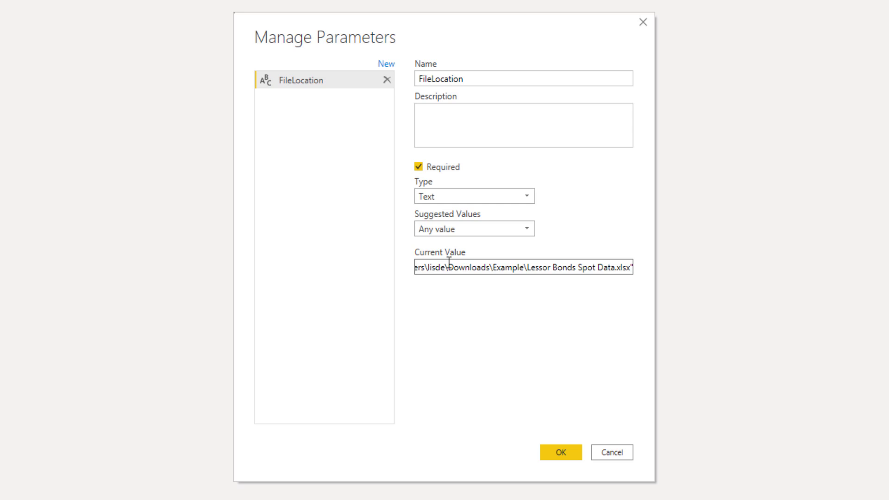
pyautogui.press('Home')
pyautogui.press('Delete')
pyautogui.press('End')
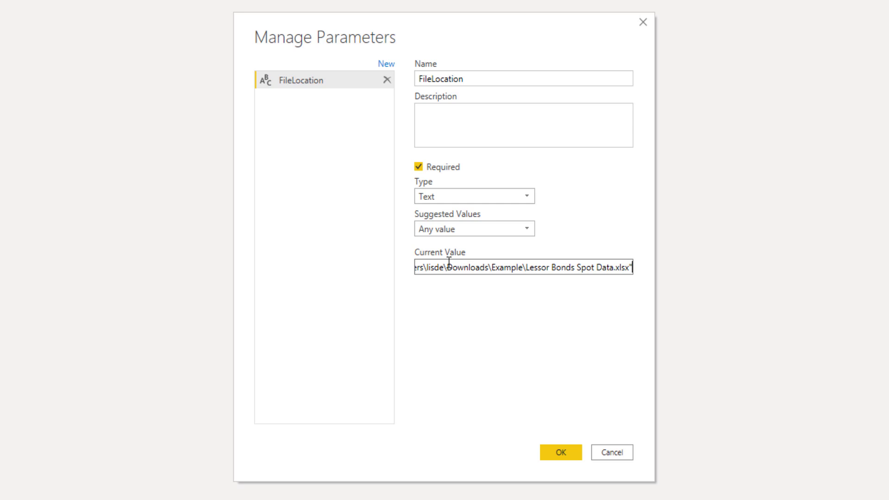
pyautogui.press('BackSpace')
pyautogui.click(557, 451)
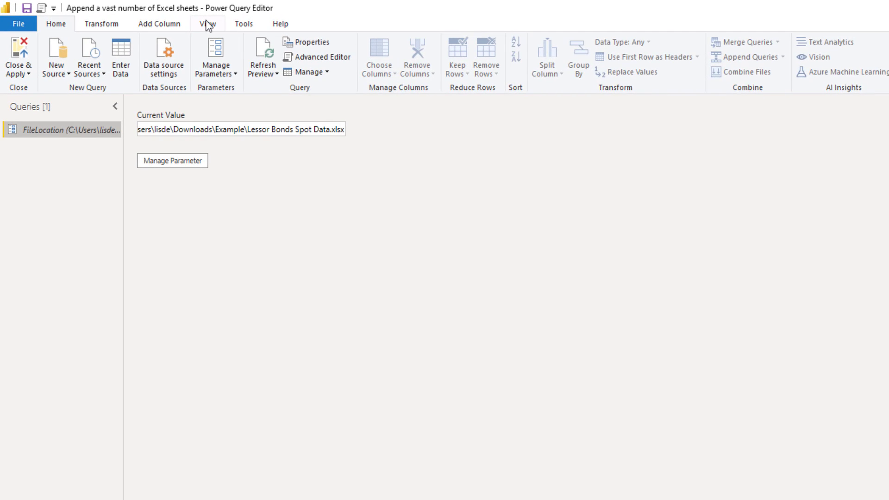
# Check the formula bar and parameter display options, and import the Bond sheet of Lessor Bonds Spot Data.xlsx as a new Excel workbook query
pyautogui.click(207, 24)
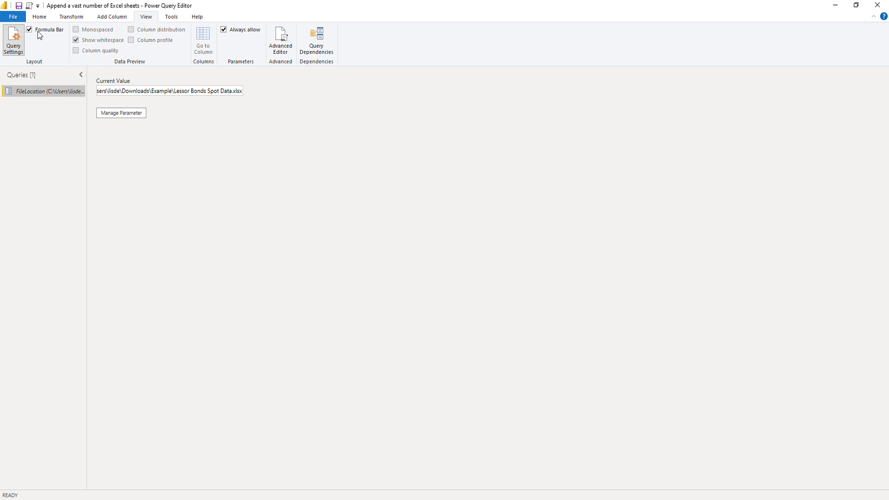
pyautogui.click(39, 17)
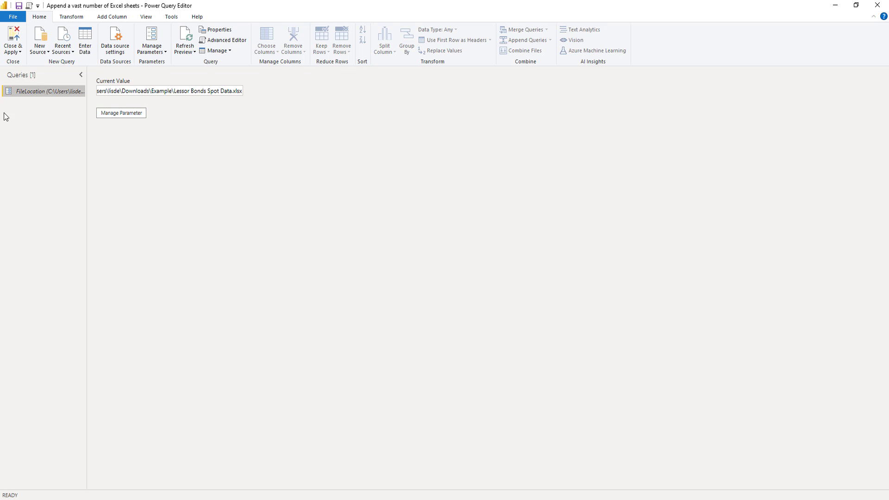
pyautogui.click(39, 51)
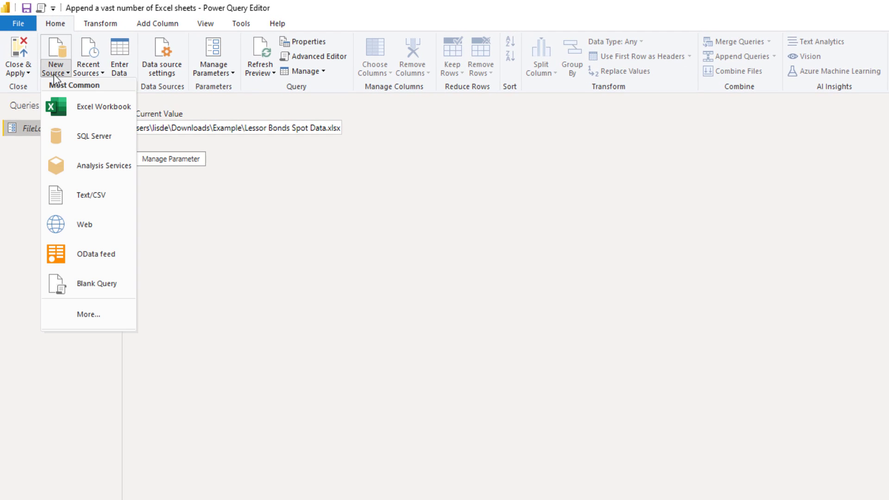
pyautogui.click(78, 108)
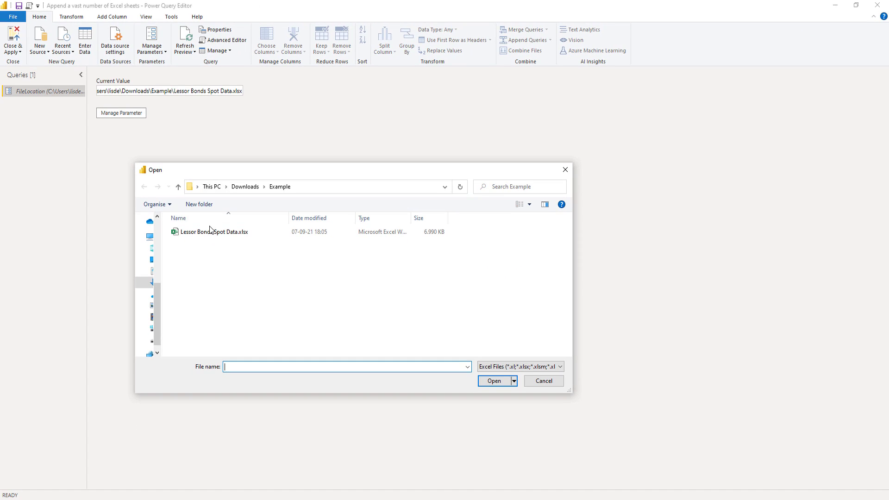
pyautogui.click(209, 232)
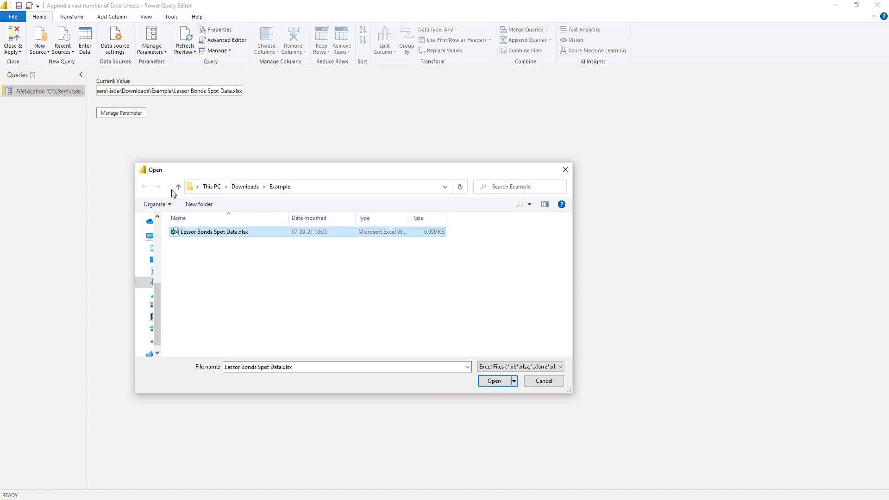
pyautogui.click(494, 380)
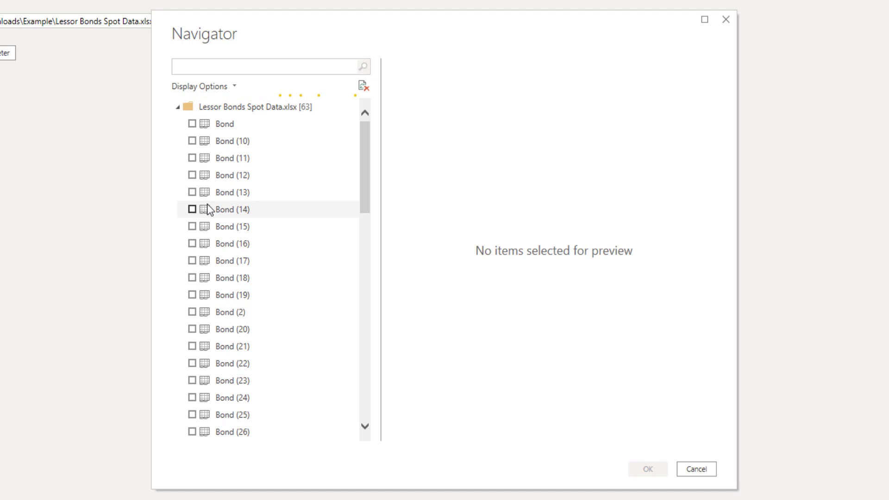
pyautogui.click(192, 123)
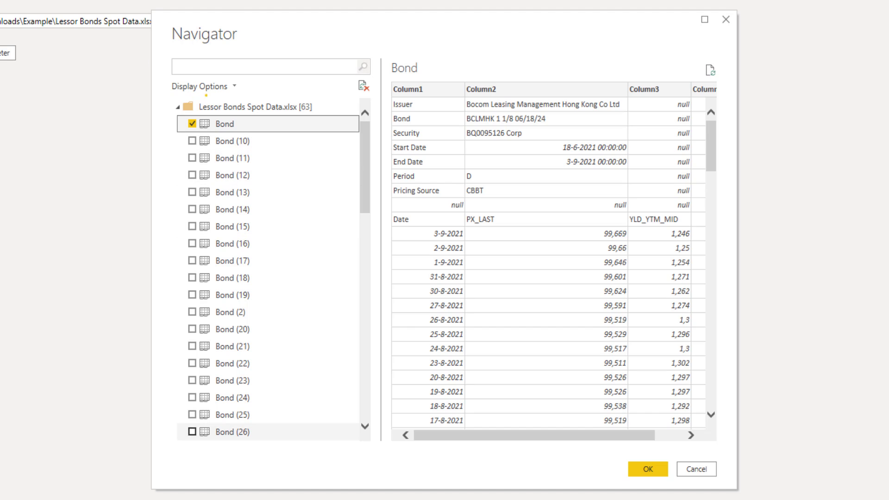
pyautogui.click(641, 465)
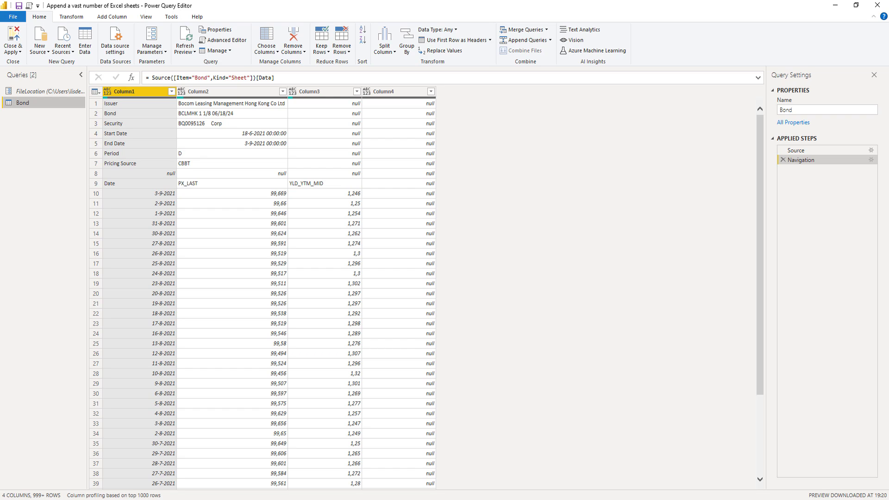
# Replace the hard-coded file path in the Bond query's Source code with the FileLocation parameter
pyautogui.click(242, 43)
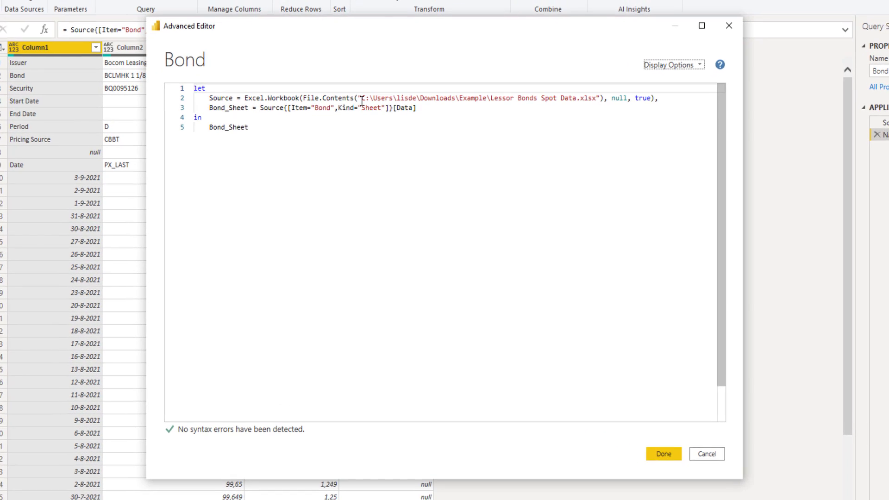
pyautogui.moveTo(360, 99); pyautogui.dragTo(601, 98)
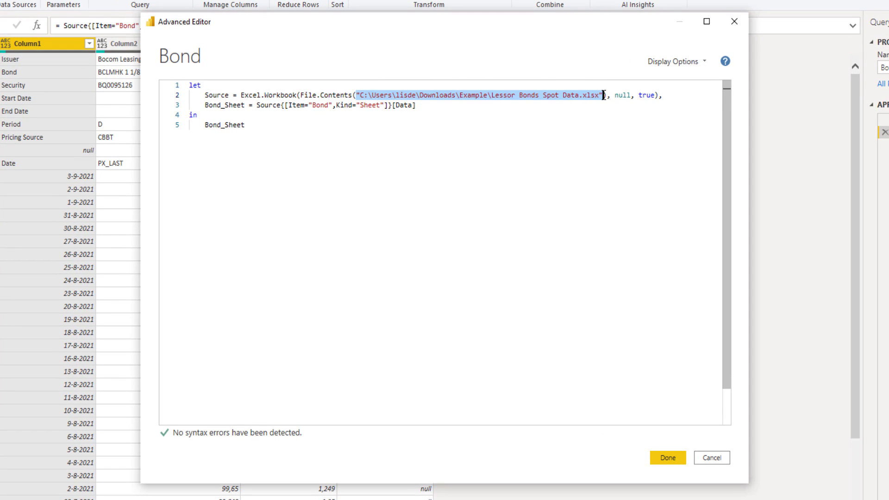
pyautogui.write('fil')
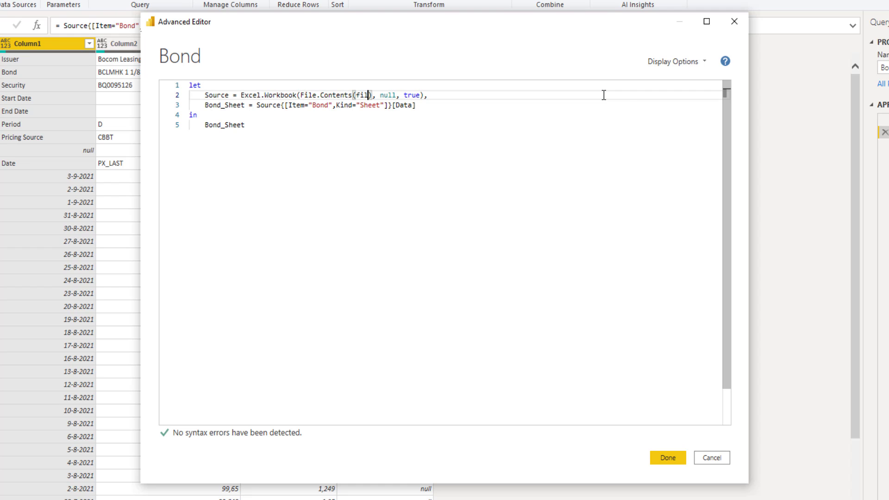
pyautogui.press('Down')
pyautogui.press('Tab')
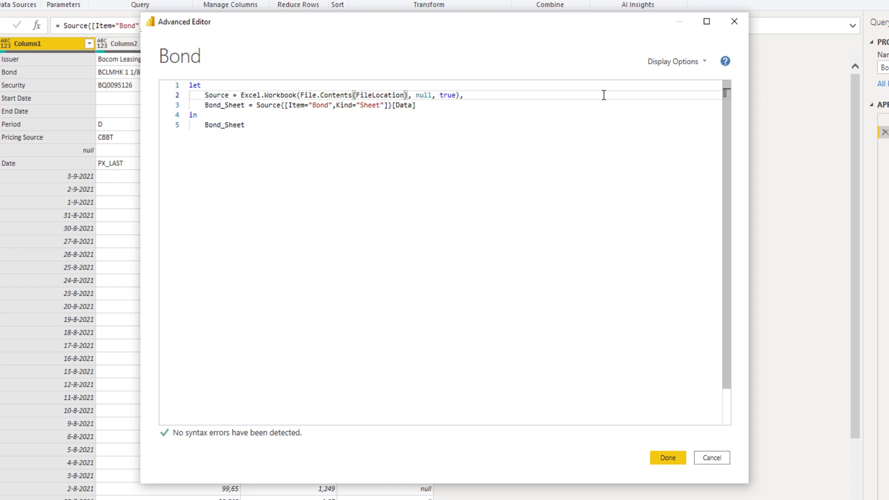
pyautogui.click(668, 457)
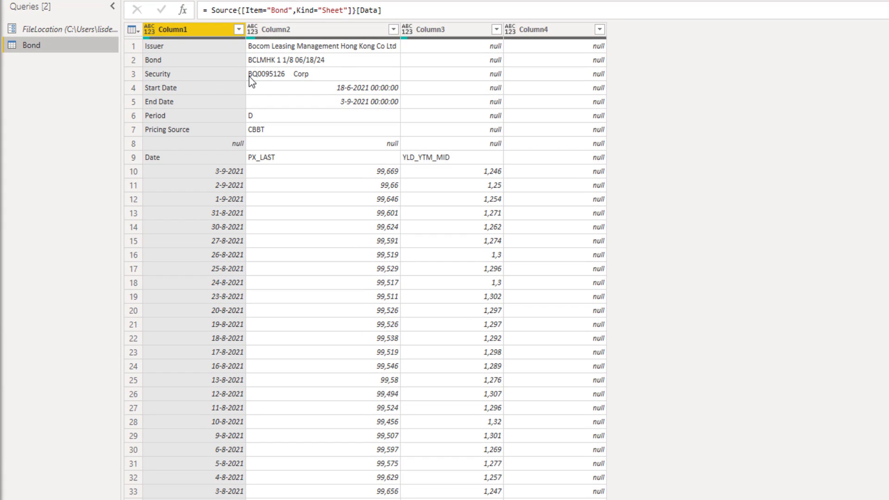
# Add the Security value in Column2 of the Bond query as a new query, and return to the Bond query
pyautogui.rightClick(338, 74)
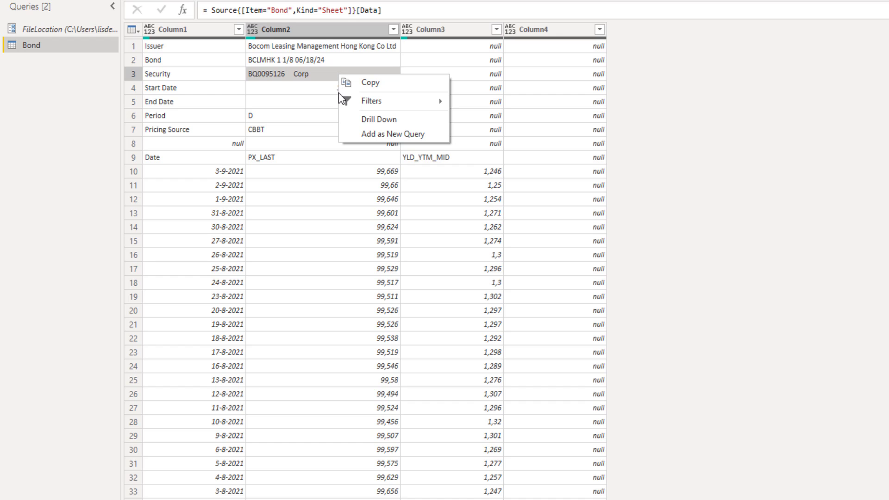
pyautogui.click(357, 133)
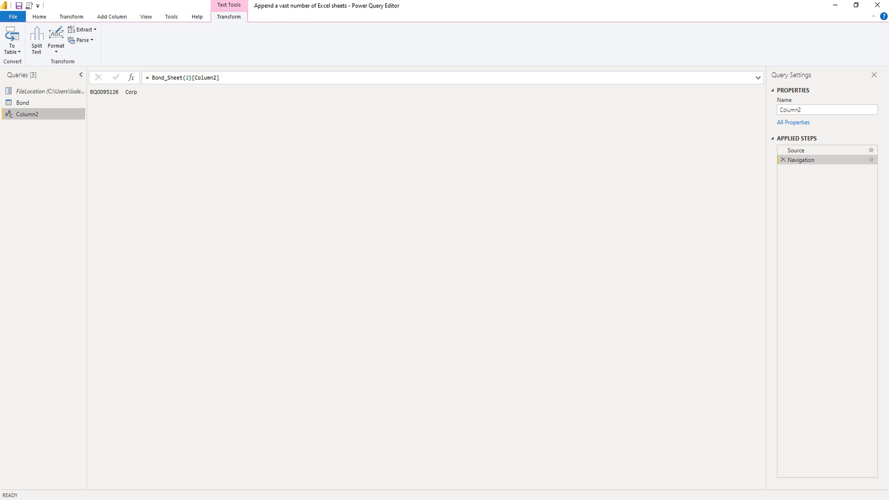
pyautogui.click(41, 101)
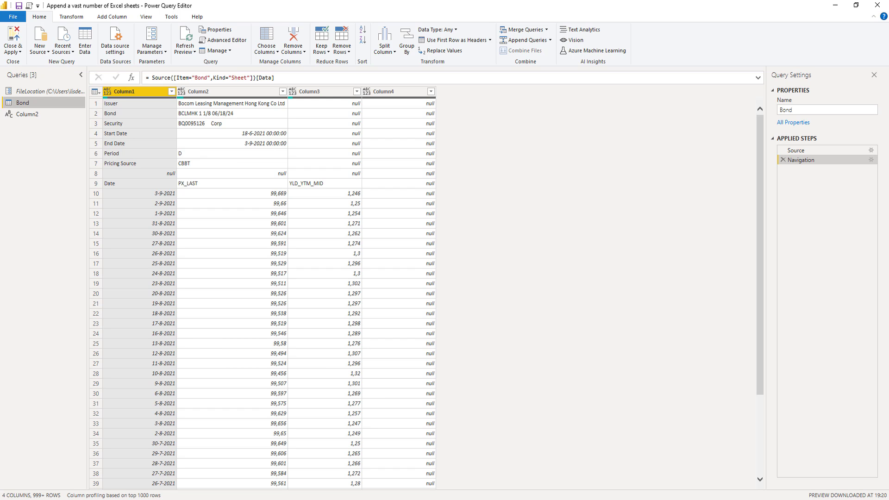
# Remove the top 8 rows from the Bond query and use the first remaining row as headers
pyautogui.click(342, 50)
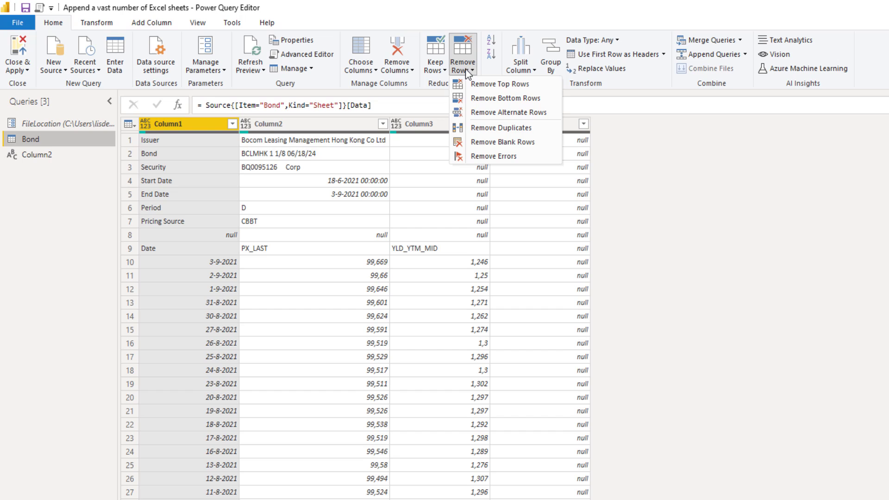
pyautogui.click(481, 83)
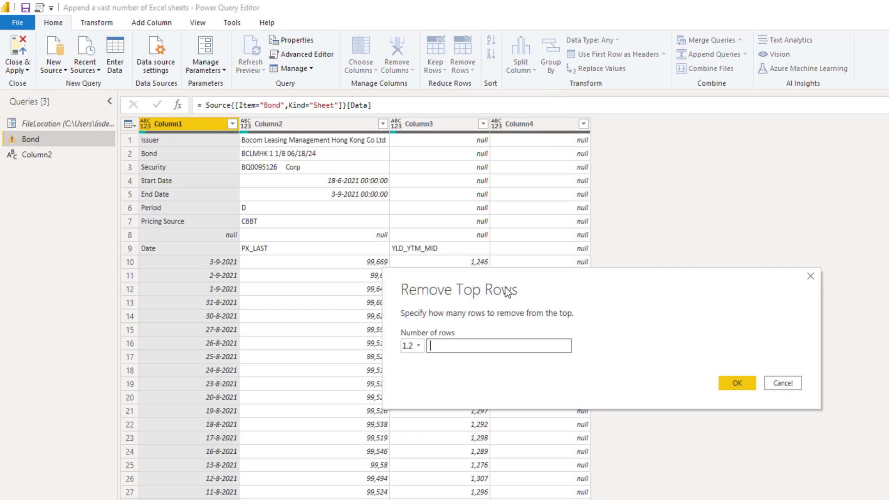
pyautogui.write('8')
pyautogui.click(737, 382)
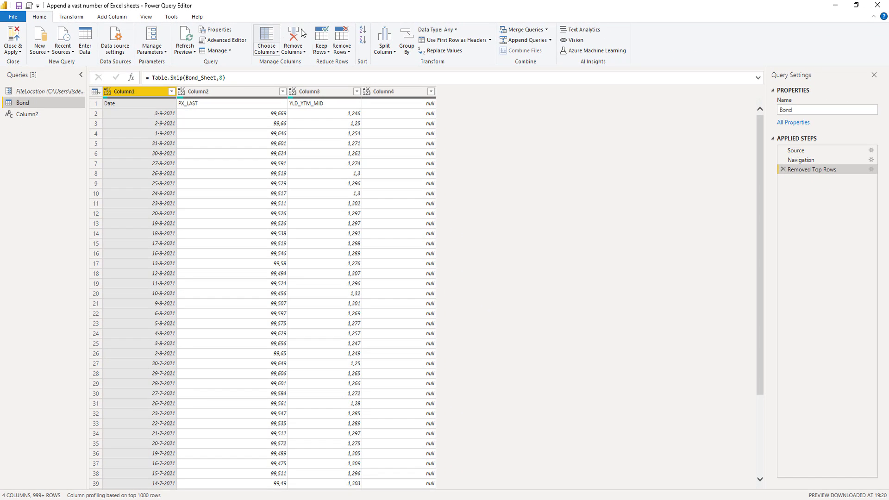
pyautogui.click(433, 41)
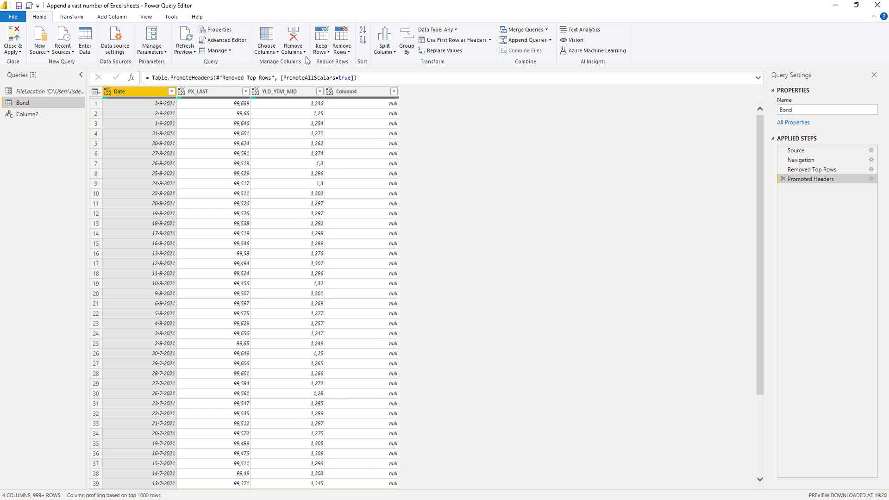
# Remove the blank rows and the empty Column4 from the Bond query
pyautogui.click(344, 52)
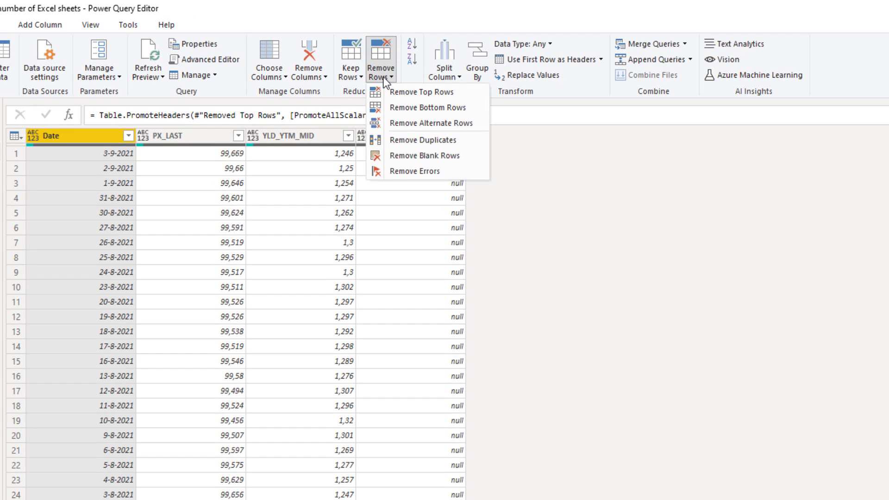
pyautogui.click(410, 155)
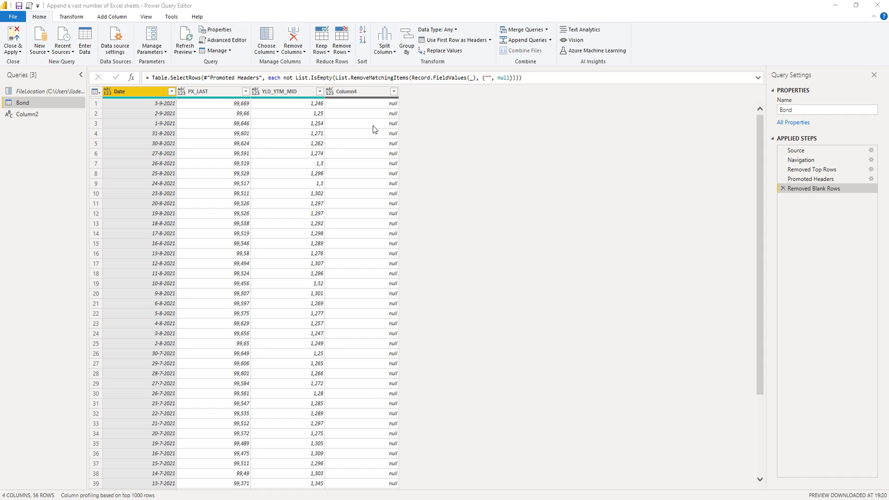
pyautogui.click(366, 92)
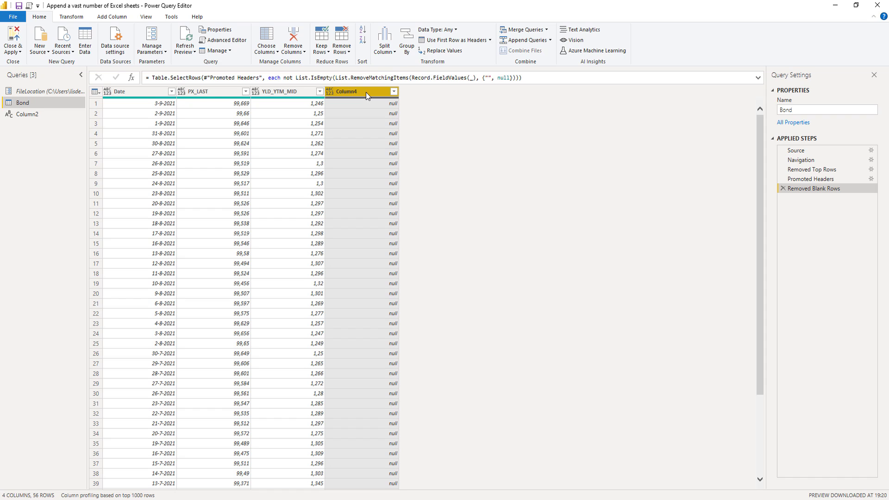
pyautogui.click(295, 52)
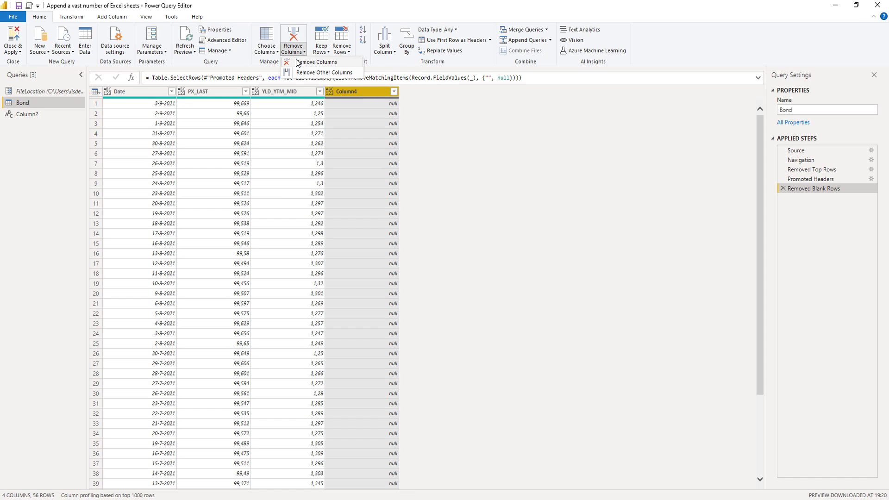
pyautogui.click(298, 63)
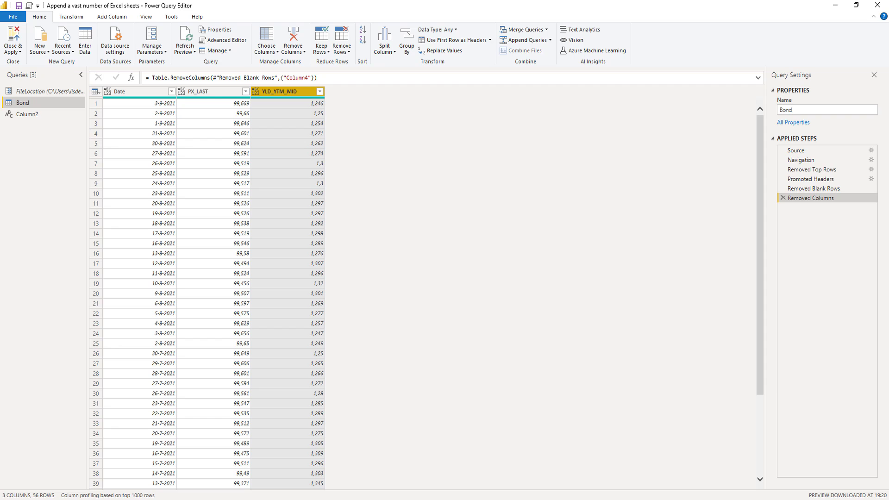
# Duplicate the Bond query and delete the duplicate's applied steps from Promoted Headers until the end
pyautogui.rightClick(47, 100)
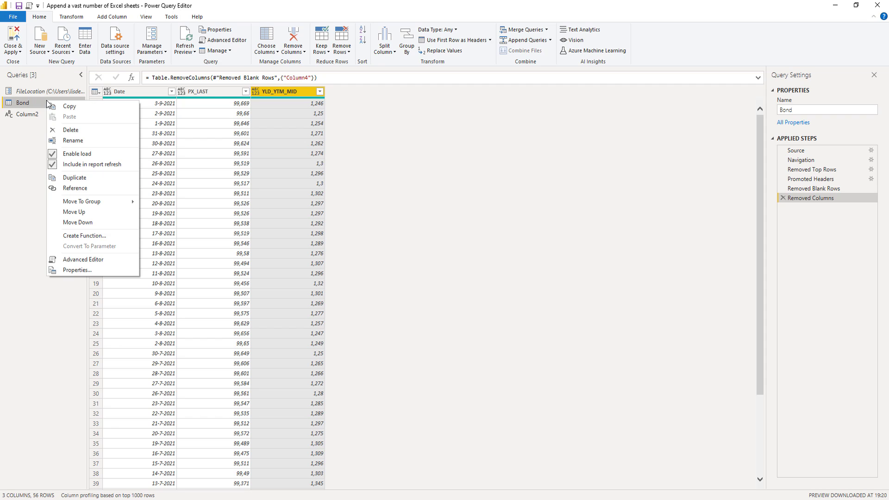
pyautogui.click(82, 179)
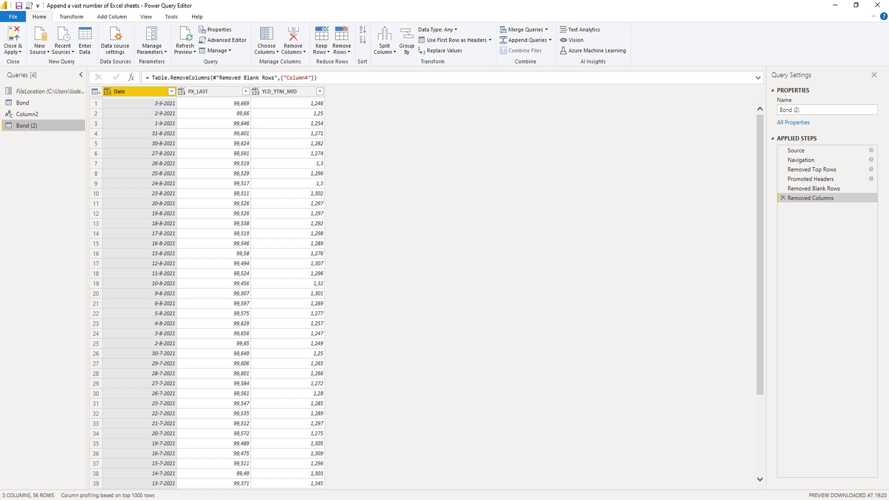
pyautogui.click(813, 179)
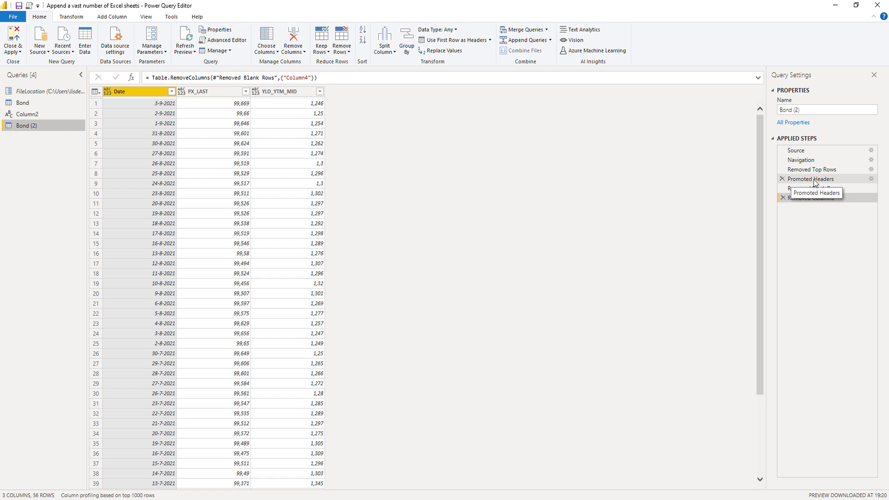
pyautogui.rightClick(816, 183)
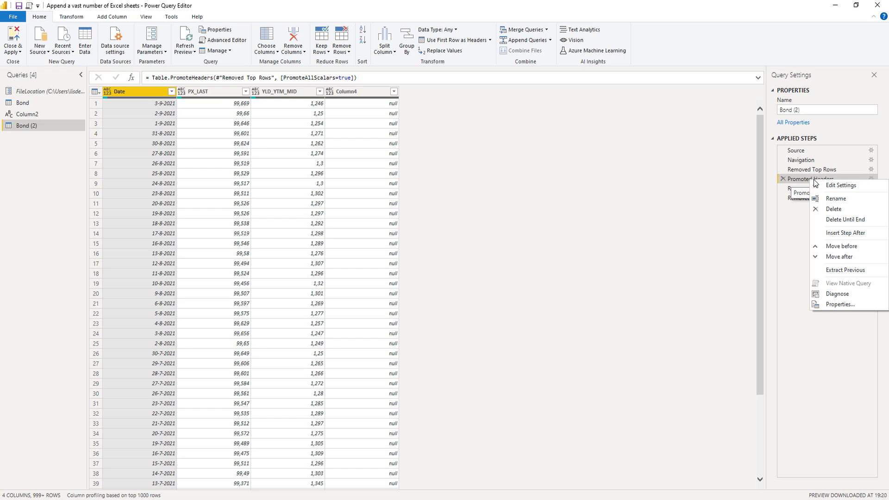
pyautogui.click(838, 221)
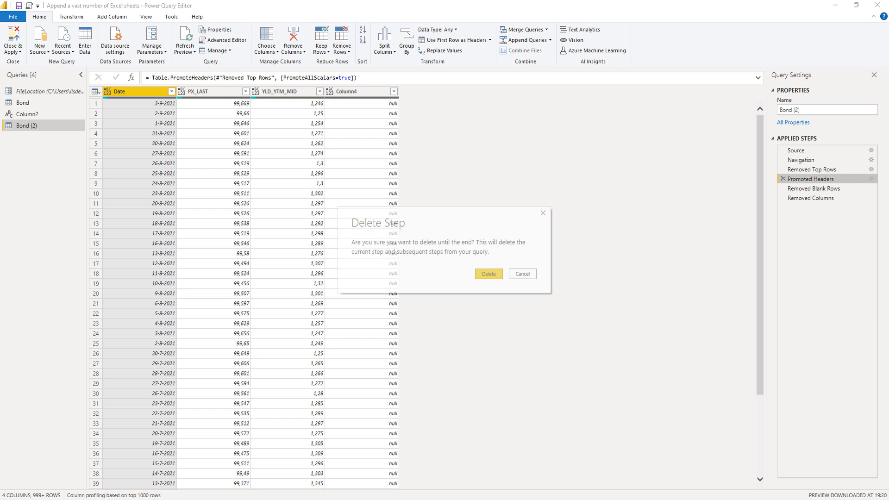
pyautogui.click(490, 275)
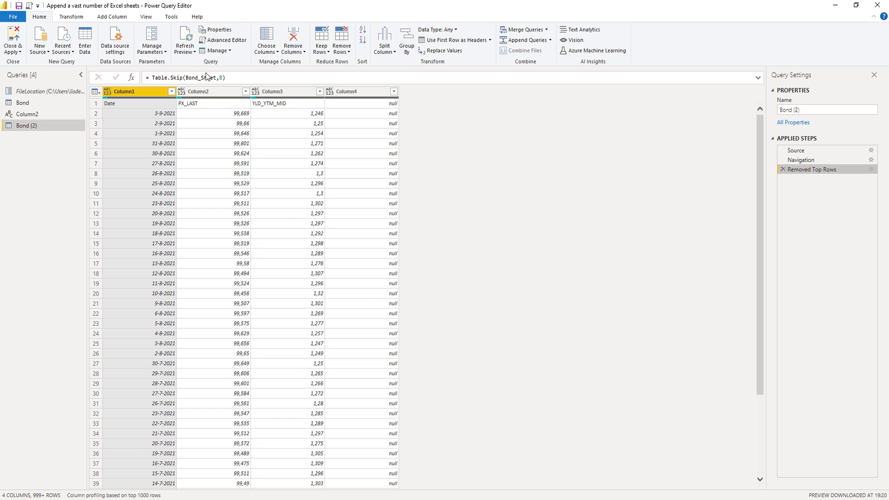
# Extract the first row of the duplicated query as a record by appending {0} to its Table.Skip formula
pyautogui.click(235, 77)
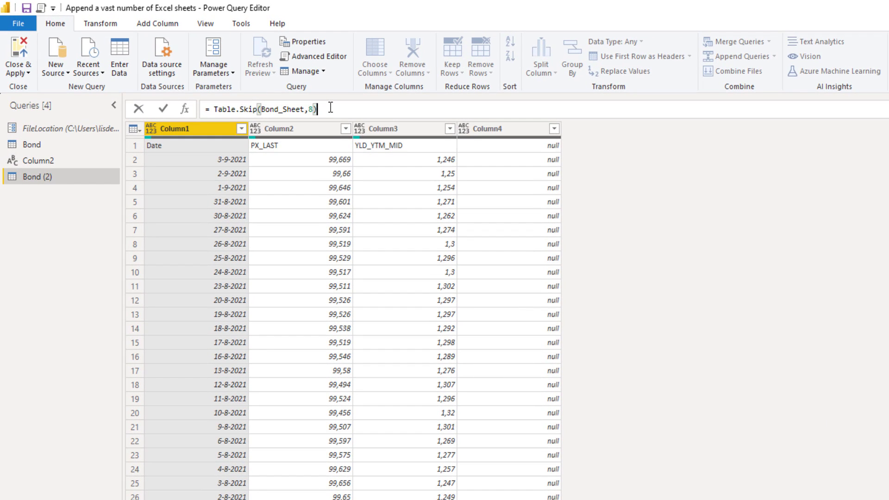
pyautogui.write('{0')
pyautogui.click(163, 109)
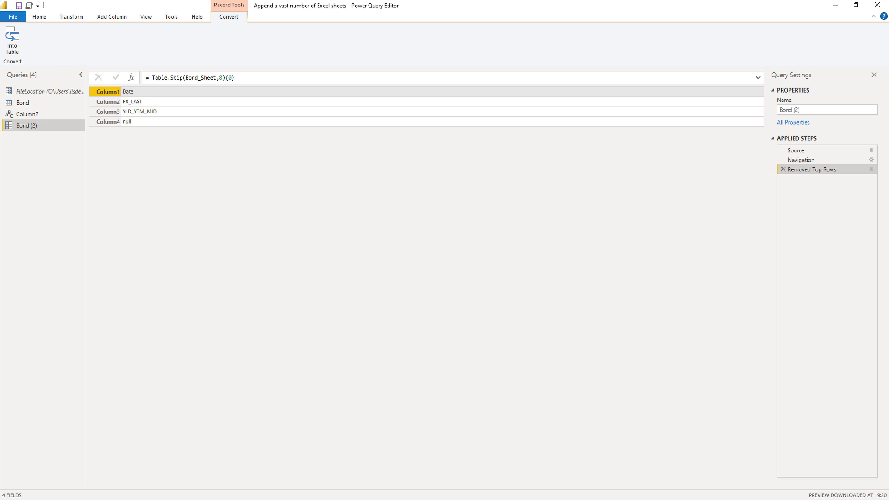
# Copy the List.RemoveMatchingItems expression from Bond's Removed Blank Rows formula and paste it before Table.Skip in the Bond (2) formula
pyautogui.click(26, 104)
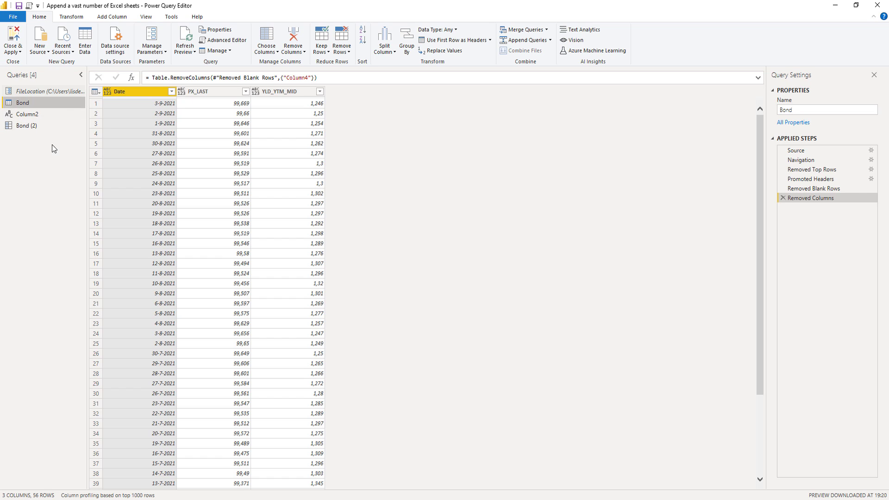
pyautogui.click(832, 190)
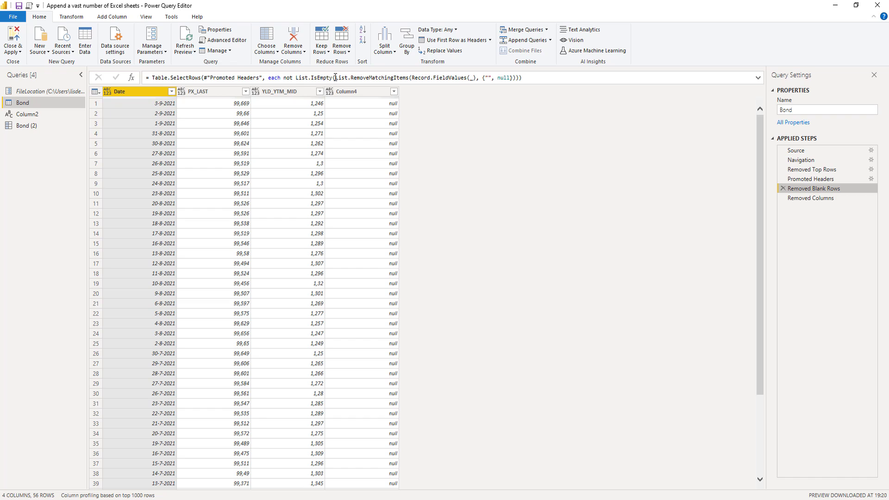
pyautogui.moveTo(333, 78); pyautogui.dragTo(516, 77)
pyautogui.hotkey('ctrl', 'c')
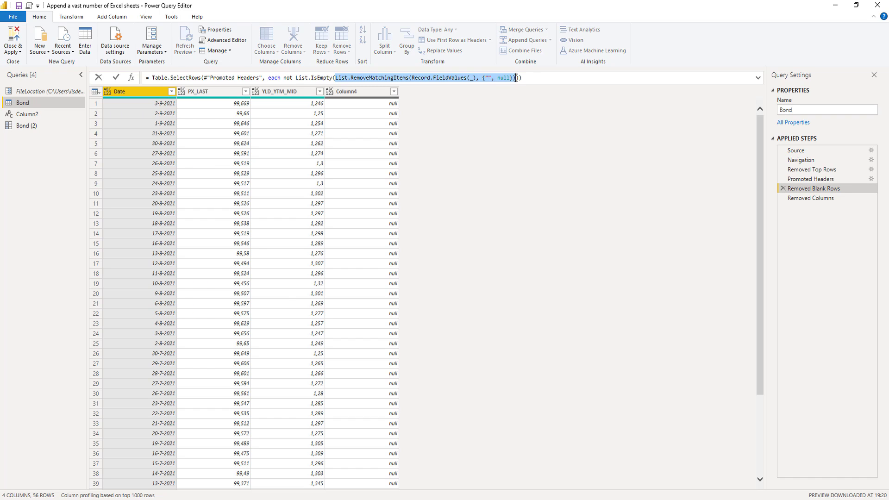
pyautogui.click(33, 126)
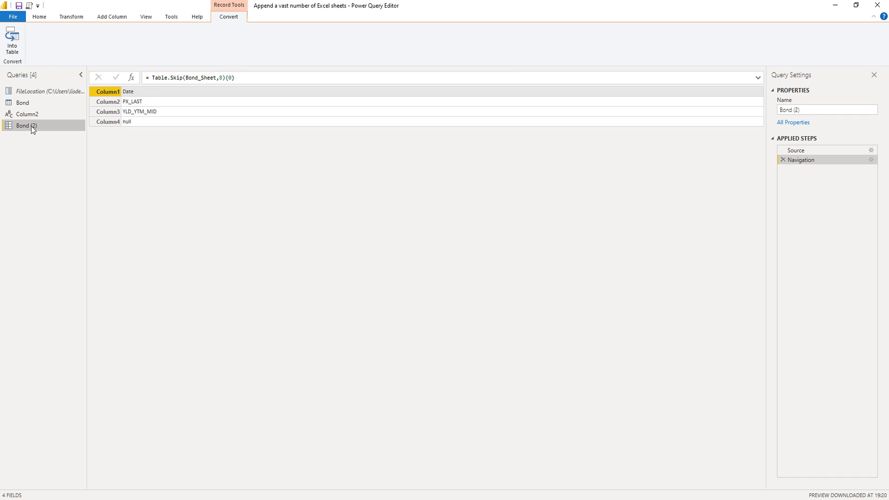
pyautogui.click(156, 76)
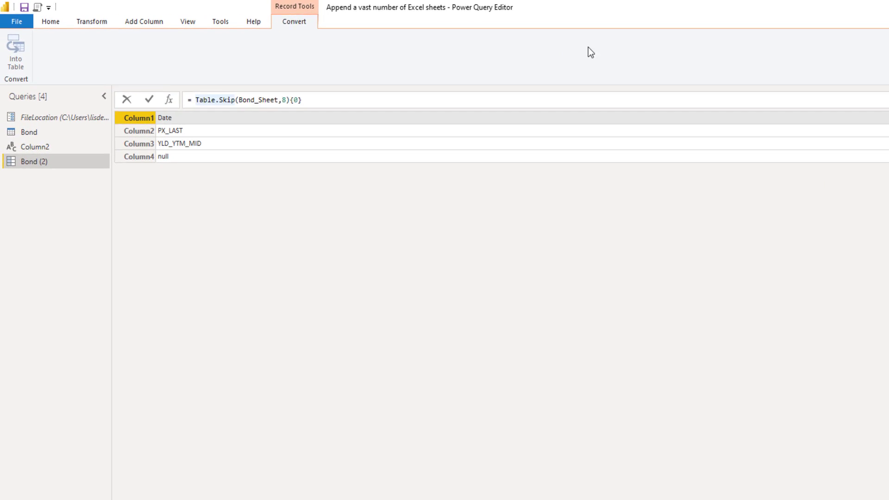
pyautogui.hotkey('ctrl', 'v')
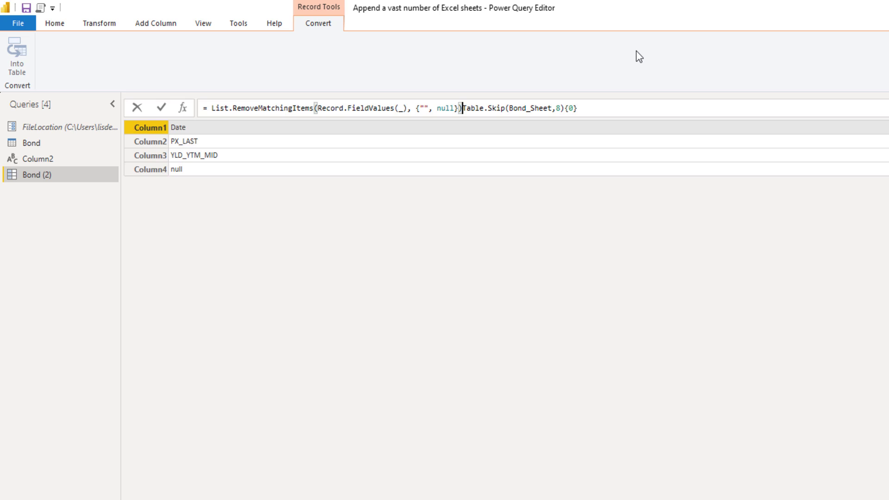
# Complete the Bond (2) formula as List.RemoveMatchingItems(Record.FieldValues(Table.Skip(Bond_Sheet,8){0}), {"", null}) and apply it
pyautogui.press('Left')
pyautogui.hotkey('shift', 'Left')
pyautogui.hotkey('shift', 'Left')
pyautogui.hotkey('shift', 'Left')
pyautogui.hotkey('shift', 'Left')
pyautogui.hotkey('ctrl', 'shift', 'Left')
pyautogui.hotkey('shift', 'Left')
pyautogui.hotkey('shift', 'Left')
pyautogui.hotkey('shift', 'Left')
pyautogui.hotkey('shift', 'Left')
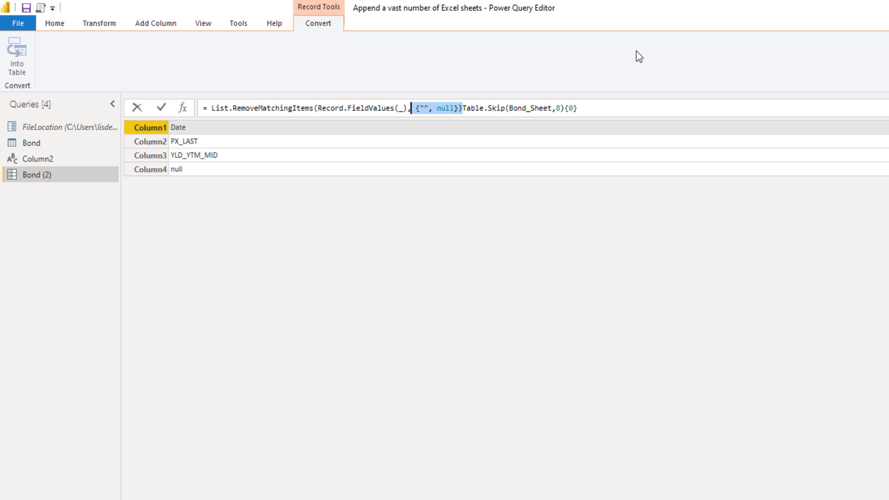
pyautogui.hotkey('shift', 'Right')
pyautogui.hotkey('shift', 'Right')
pyautogui.hotkey('shift', 'Left')
pyautogui.press('Delete')
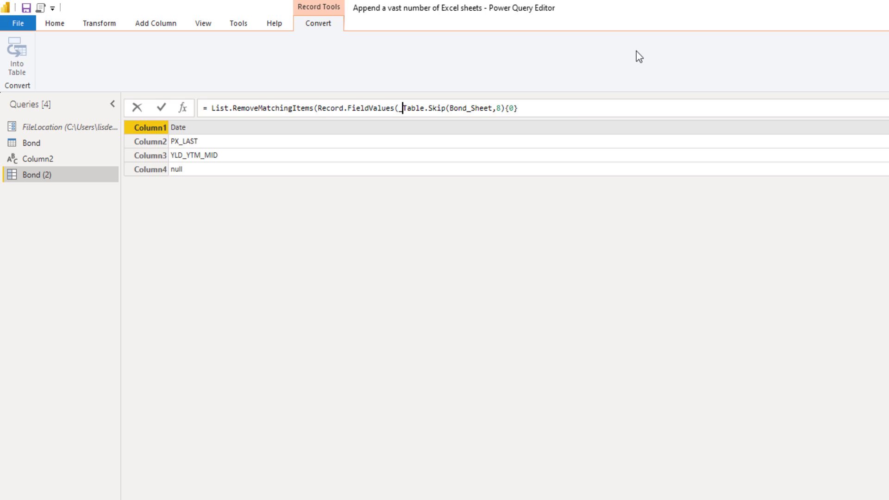
pyautogui.press('BackSpace')
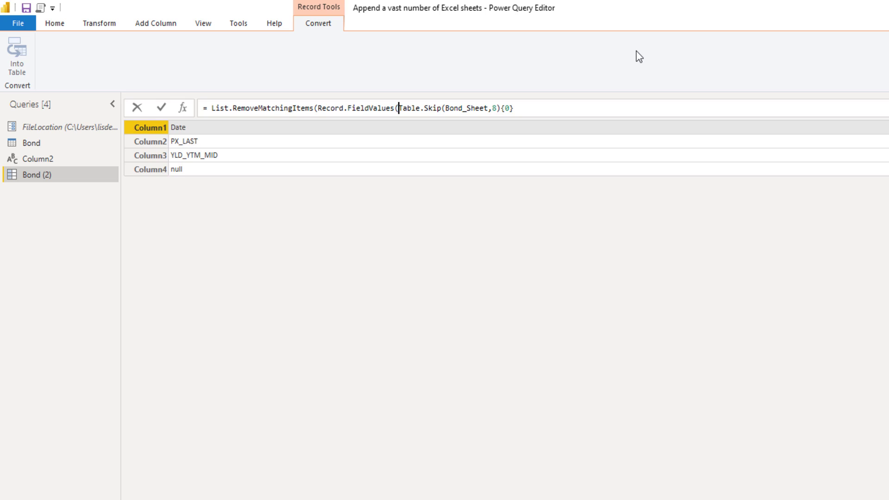
pyautogui.click(538, 110)
pyautogui.write('), {"", null})')
pyautogui.click(161, 110)
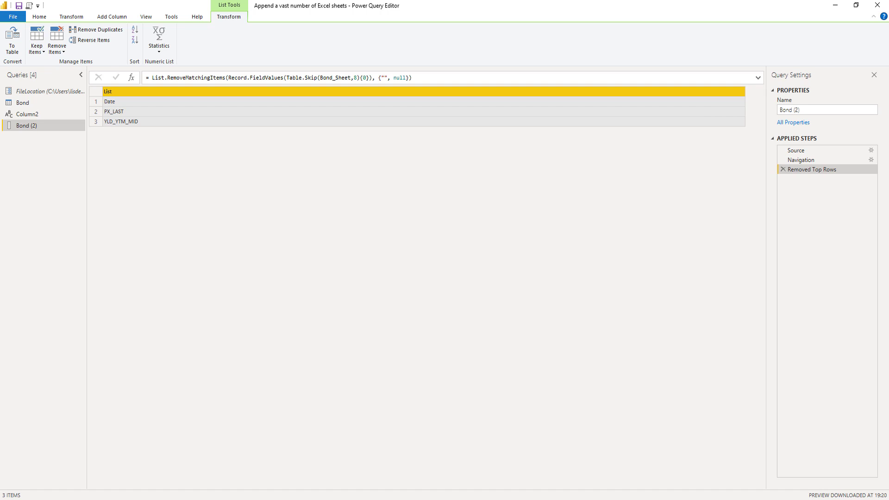
# Rename the Bond (2) query as ColumnNames
pyautogui.click(808, 108)
pyautogui.moveTo(808, 107); pyautogui.dragTo(764, 111)
pyautogui.write('C')
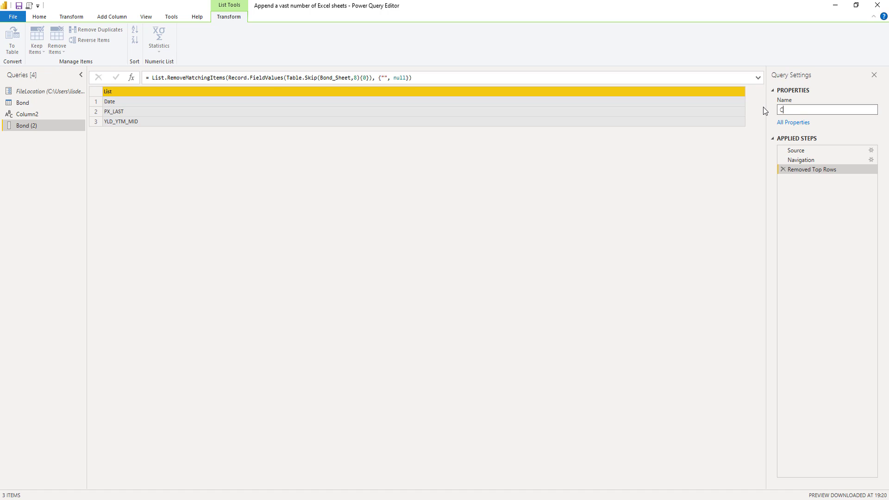
pyautogui.write('olumn Names')
pyautogui.press('Left')
pyautogui.press('BackSpace')
pyautogui.press('Return')
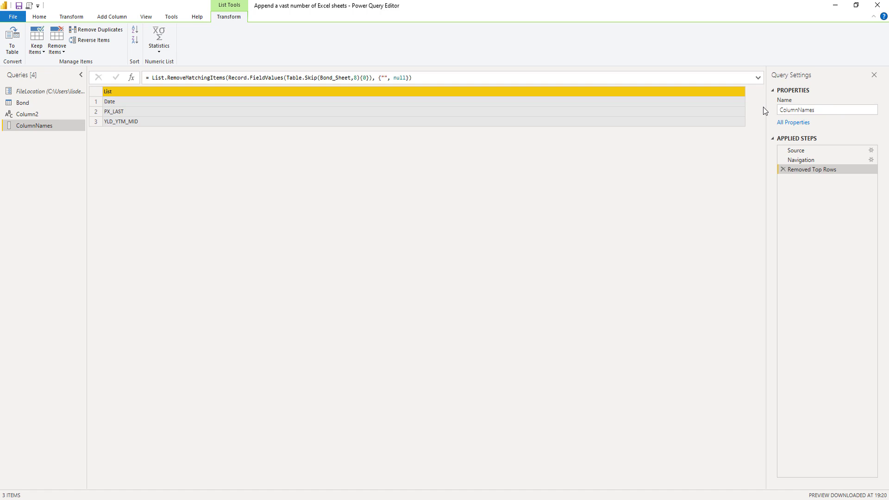
# Copy the List.RemoveMatchingItems expression from Bond's Removed Blank Rows formula and paste it over {"Column4"} in the Removed Columns formula
pyautogui.click(29, 101)
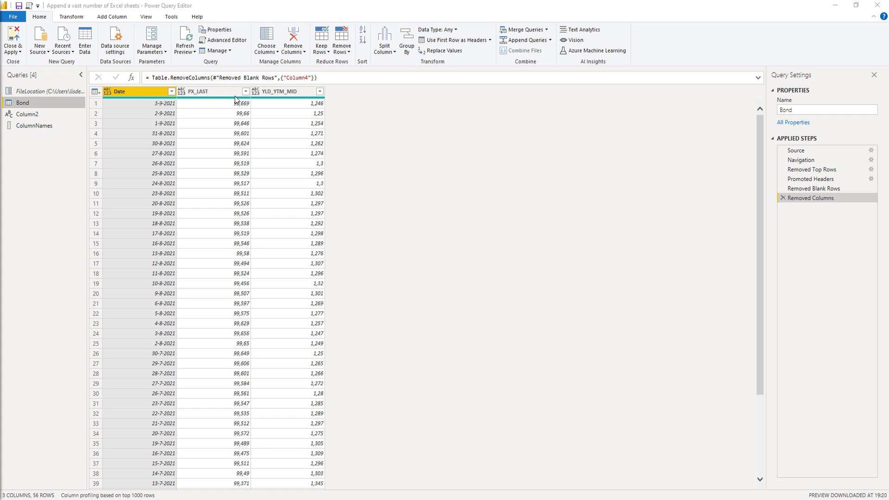
pyautogui.moveTo(372, 103); pyautogui.dragTo(416, 101)
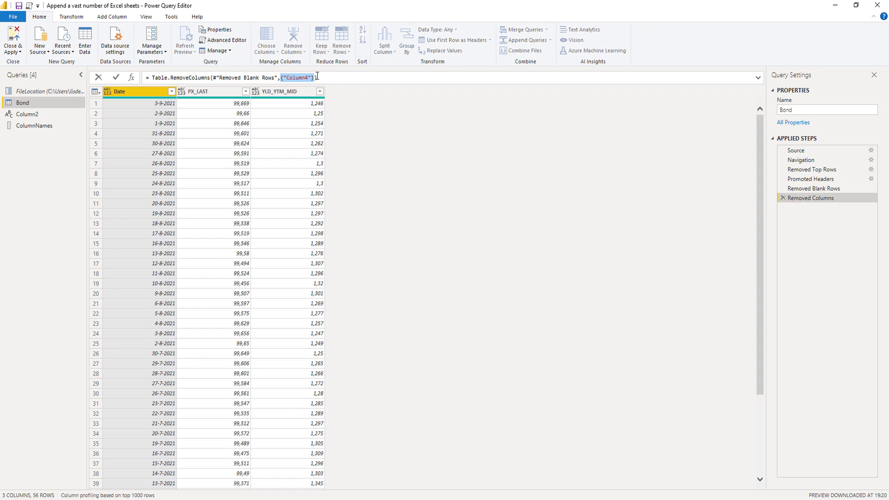
pyautogui.click(808, 188)
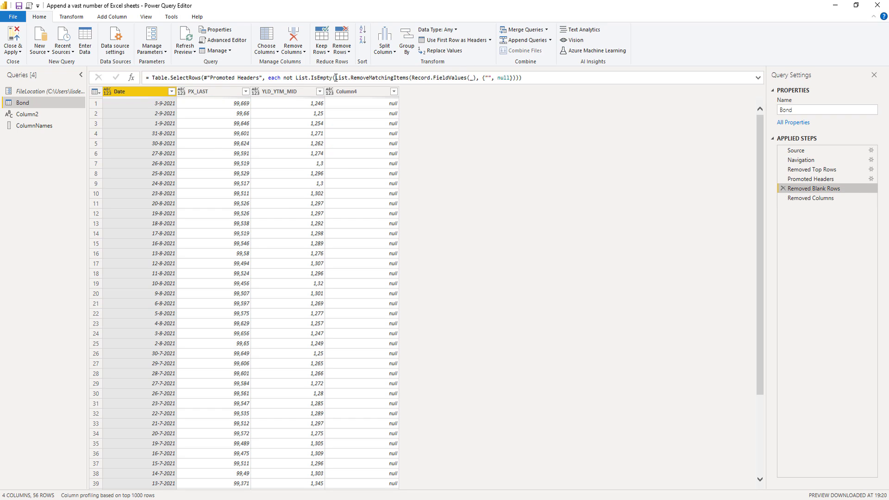
pyautogui.moveTo(335, 78); pyautogui.dragTo(517, 80)
pyautogui.hotkey('ctrl', 'c')
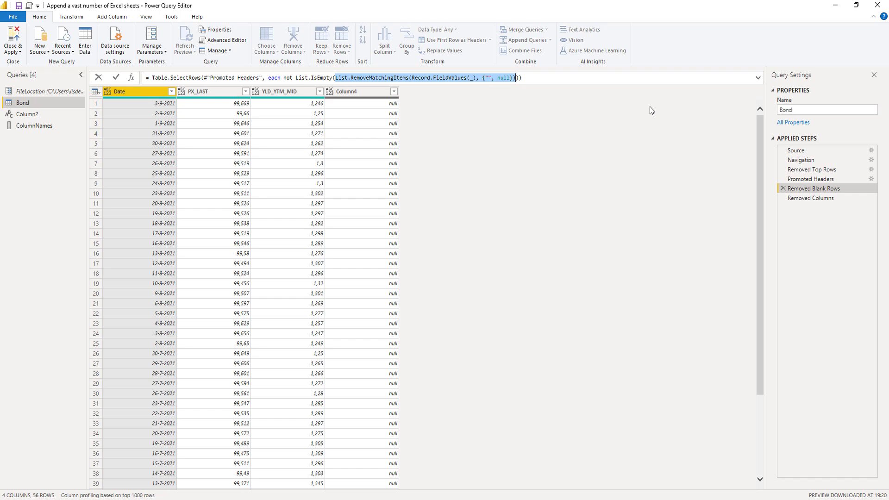
pyautogui.click(813, 199)
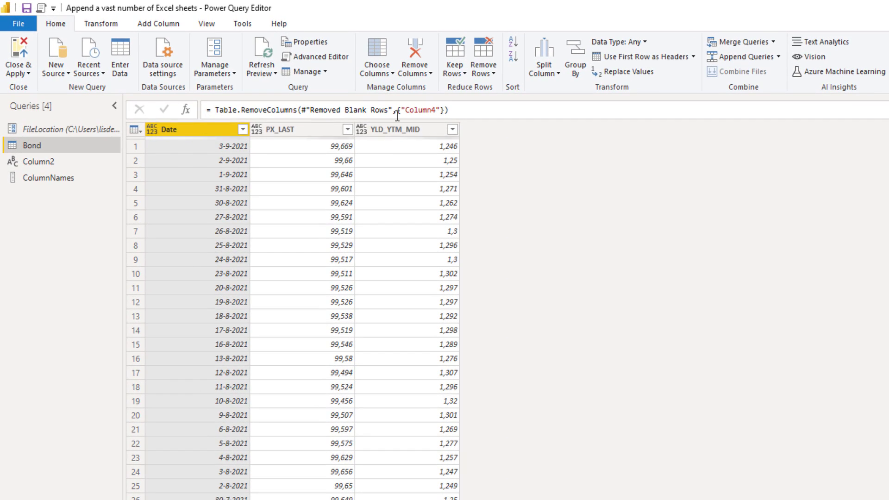
pyautogui.moveTo(287, 79); pyautogui.dragTo(300, 79)
pyautogui.moveTo(415, 110); pyautogui.dragTo(444, 110)
pyautogui.hotkey('ctrl', 'v')
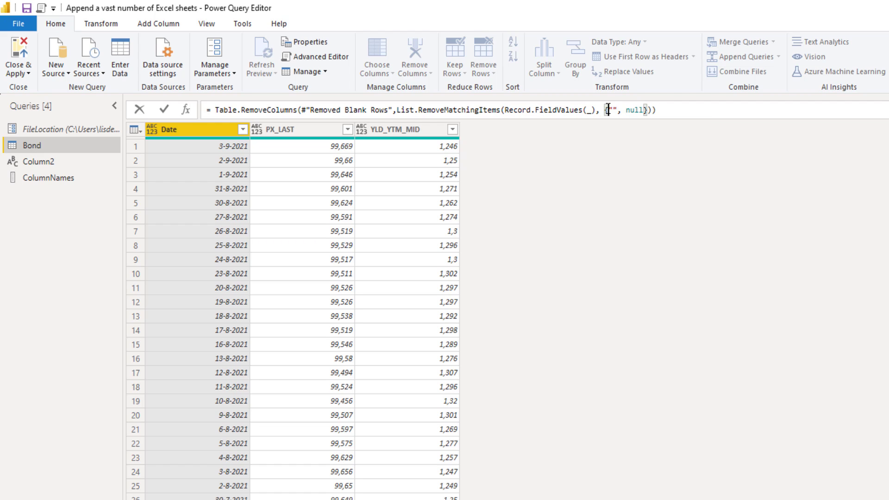
# Replace the {"", null} list in the Removed Columns formula with the ColumnNames query
pyautogui.moveTo(609, 110); pyautogui.dragTo(647, 110)
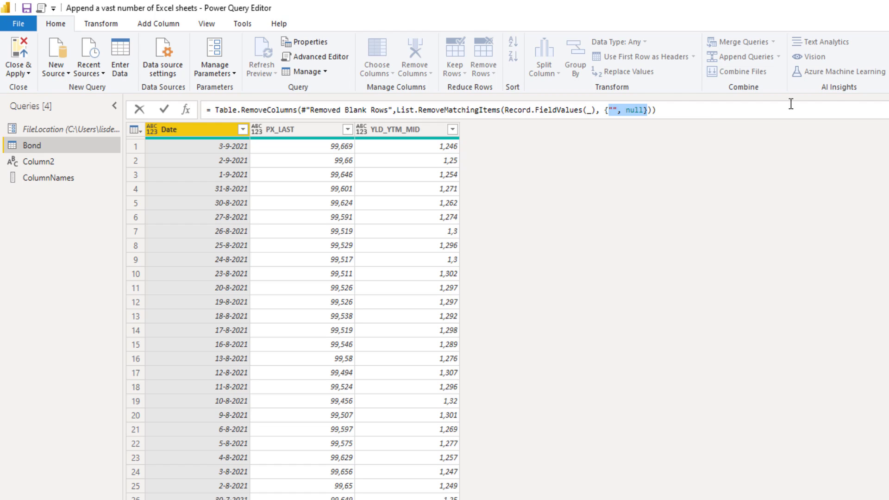
pyautogui.press('BackSpace')
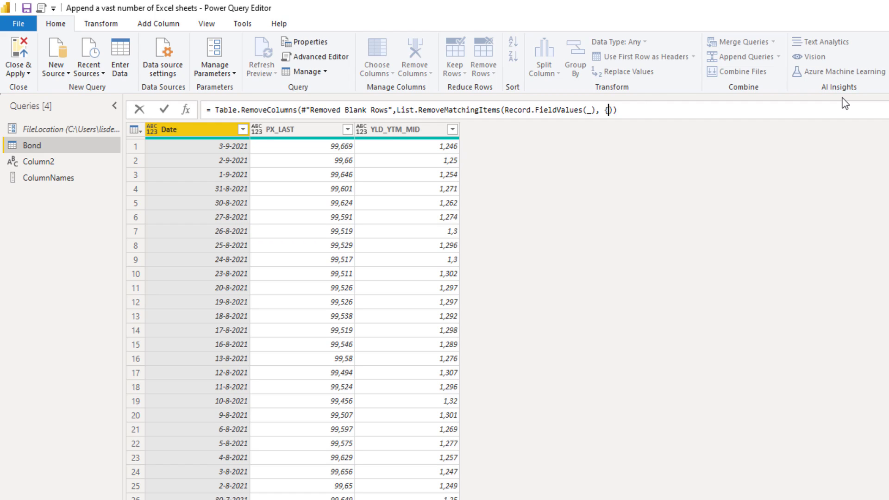
pyautogui.press('BackSpace')
pyautogui.write('Col')
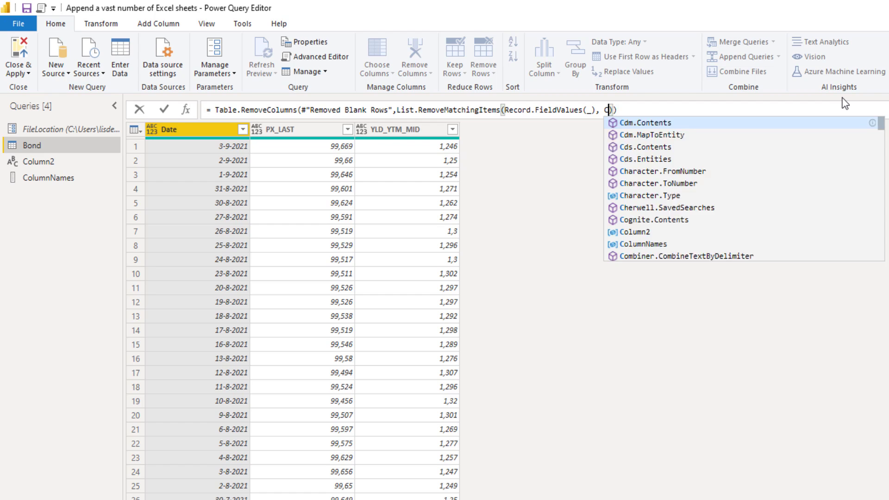
pyautogui.press('Down')
pyautogui.press('Tab')
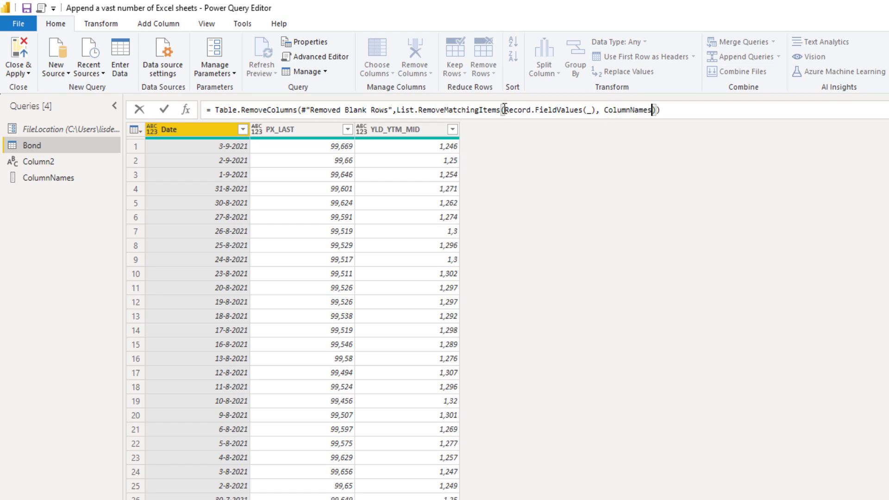
# Replace Record.FieldValues(_) in the Removed Columns formula with Table.ColumnNames()
pyautogui.moveTo(505, 110); pyautogui.dragTo(597, 113)
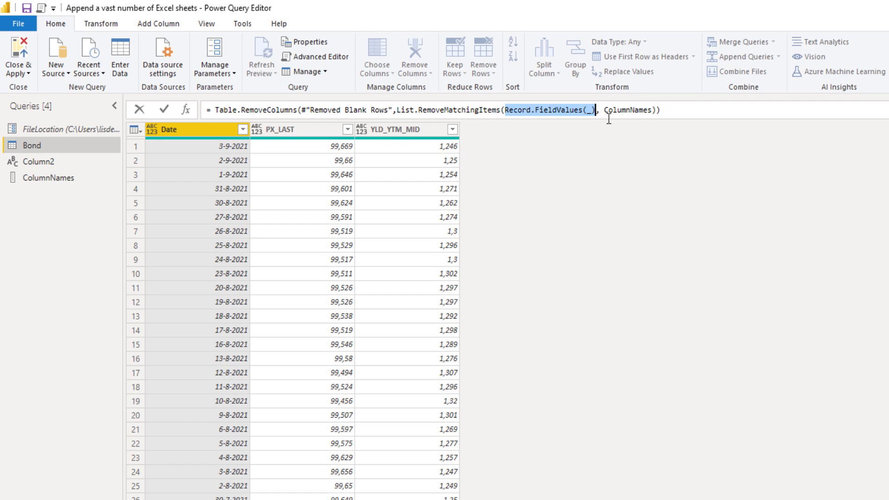
pyautogui.write('Table.')
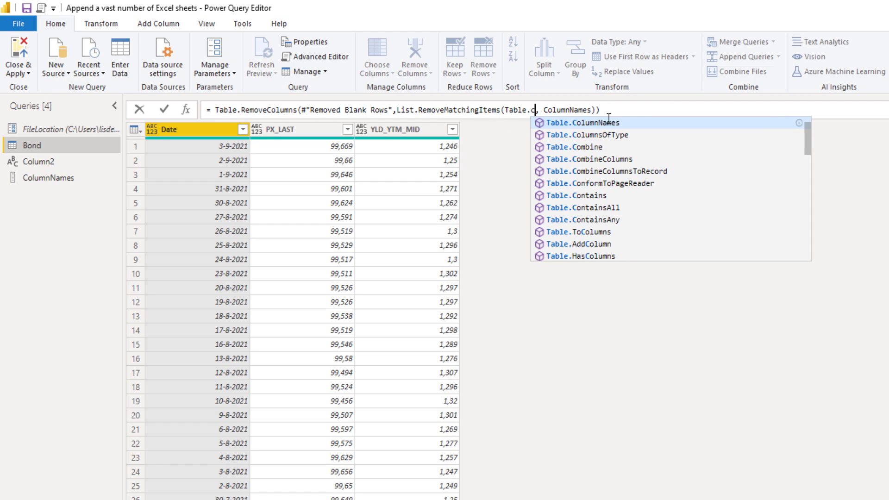
pyautogui.press('Tab')
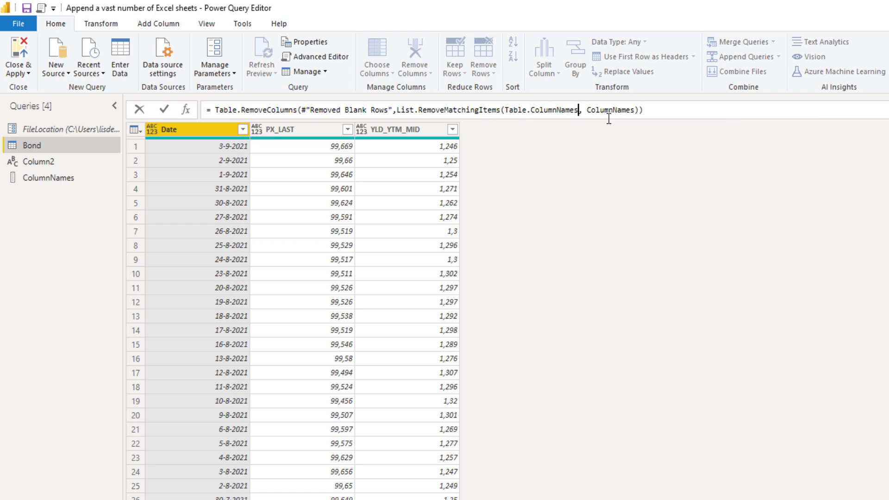
pyautogui.write('(')
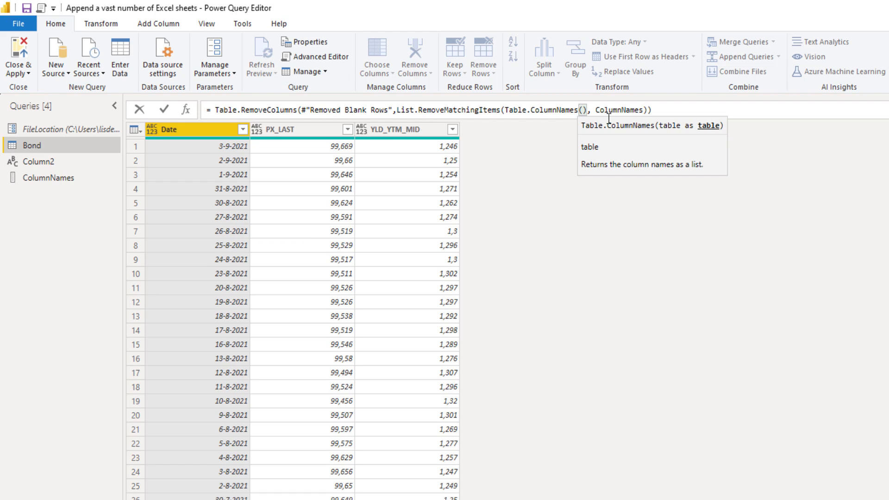
# Copy #"Removed Blank Rows" into the Table.ColumnNames parentheses as its table argument and apply the Removed Columns formula
pyautogui.click(301, 111)
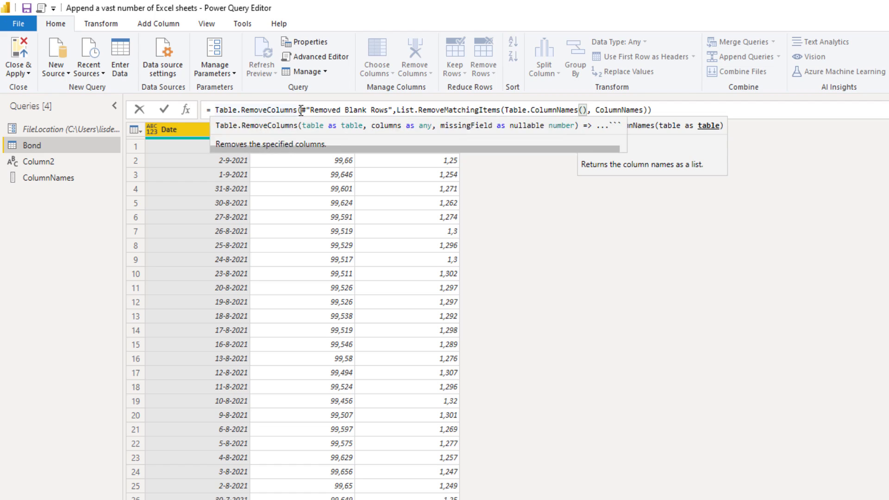
pyautogui.moveTo(301, 111); pyautogui.dragTo(393, 113)
pyautogui.hotkey('ctrl', 'c')
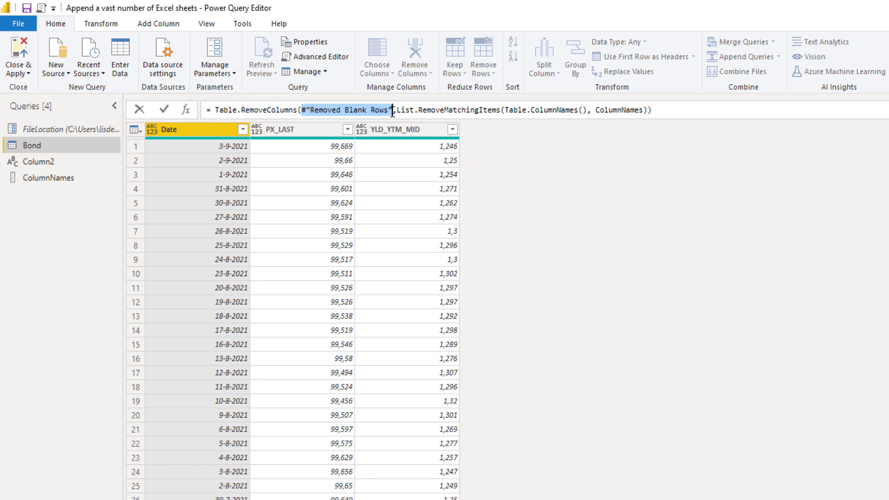
pyautogui.click(584, 111)
pyautogui.hotkey('ctrl', 'v')
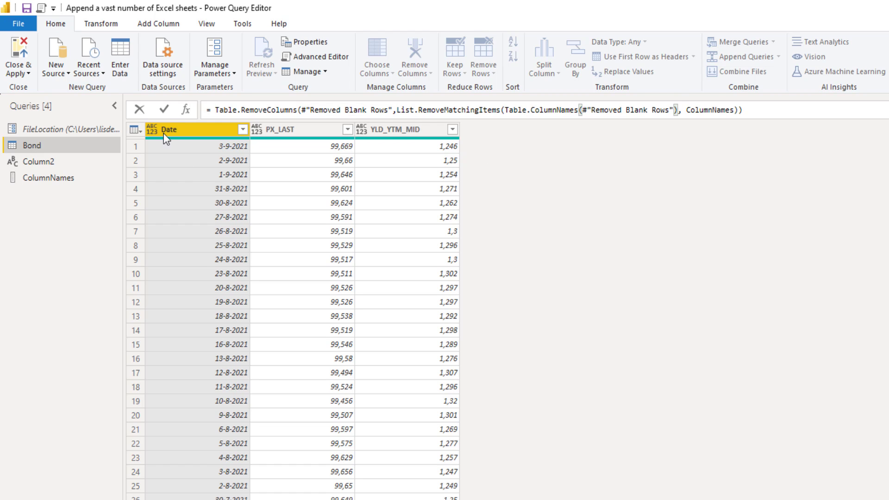
pyautogui.click(165, 108)
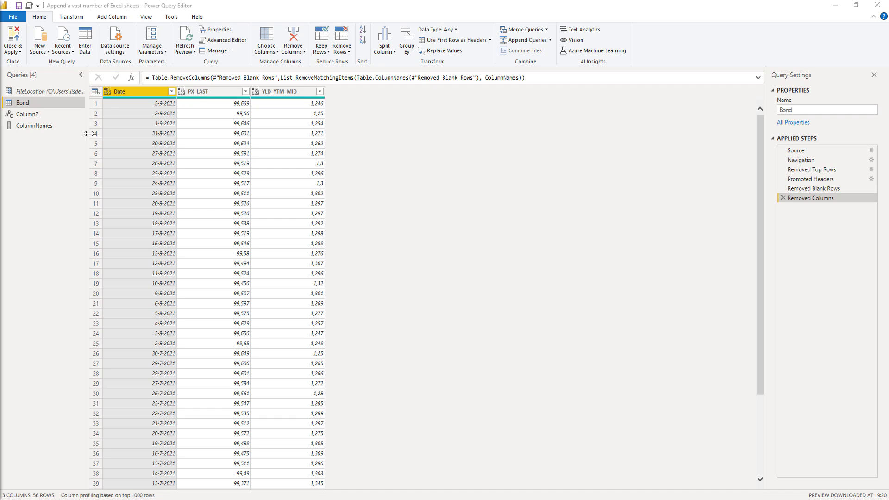
# Set the Date column's type to Date and the PX_LAST and YLD_YTM_MID columns to Decimal Number
pyautogui.click(107, 91)
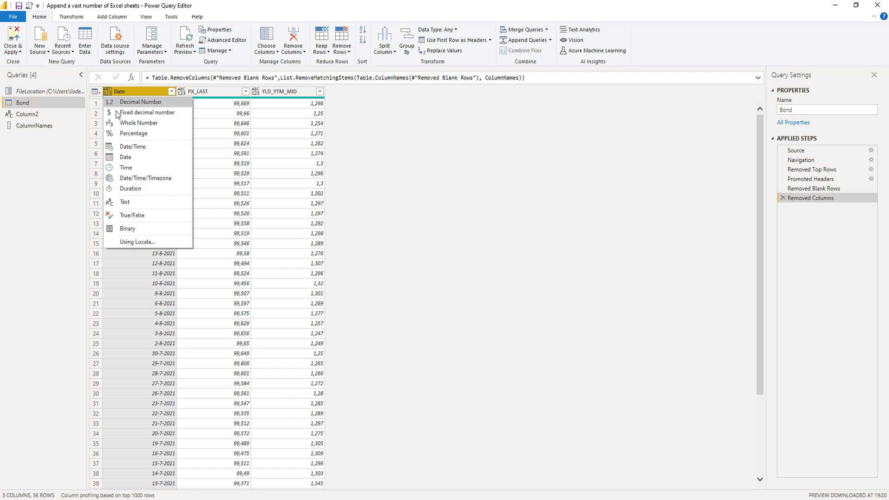
pyautogui.click(126, 157)
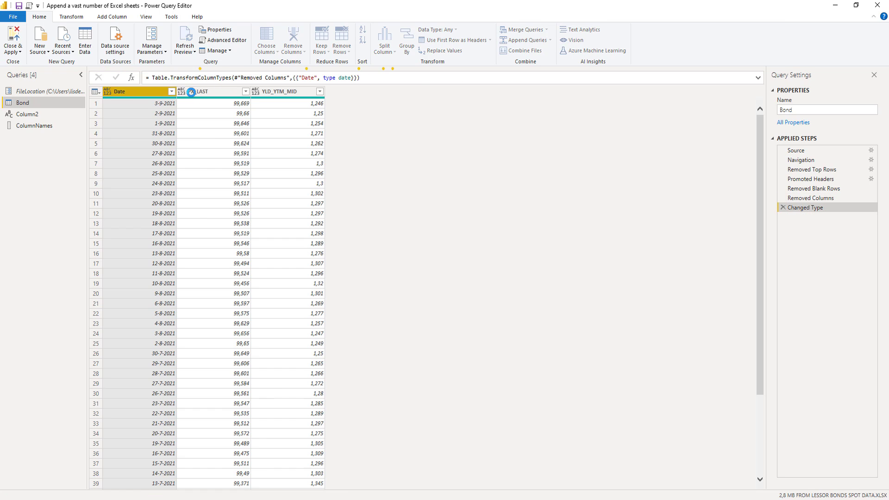
pyautogui.click(217, 91)
pyautogui.keyDown('ctrl'); pyautogui.click(256, 91); pyautogui.keyUp('ctrl')
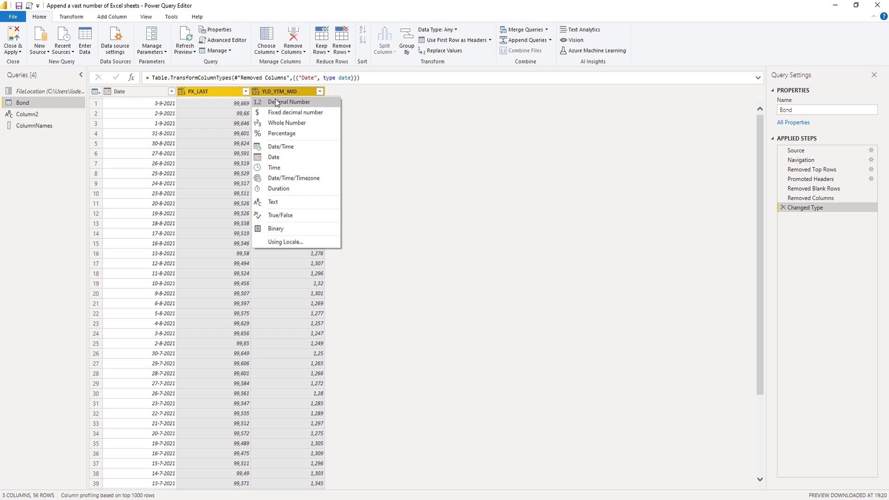
pyautogui.click(274, 101)
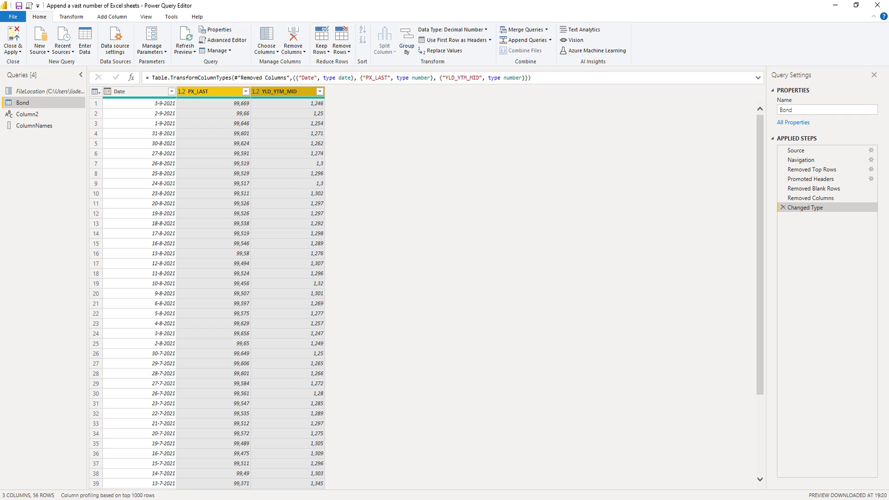
# Duplicate the Bond query, then delete the steps from Navigation until the end in the original Bond query
pyautogui.rightClick(57, 104)
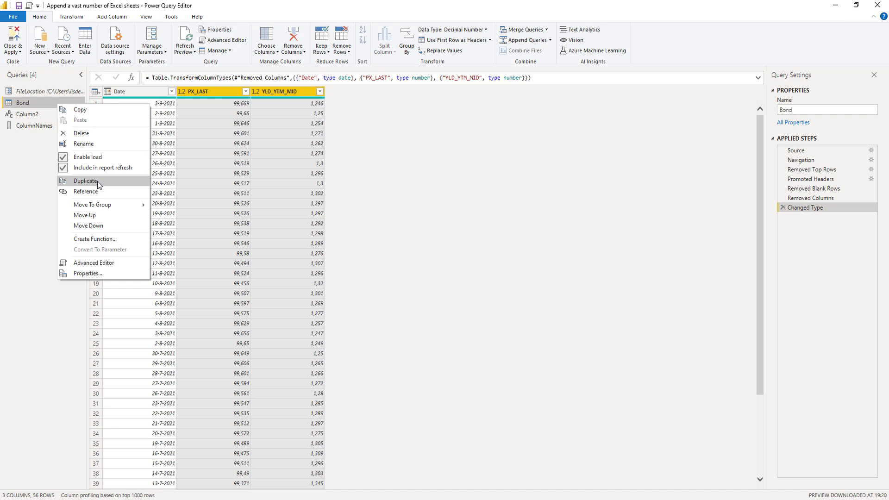
pyautogui.click(85, 180)
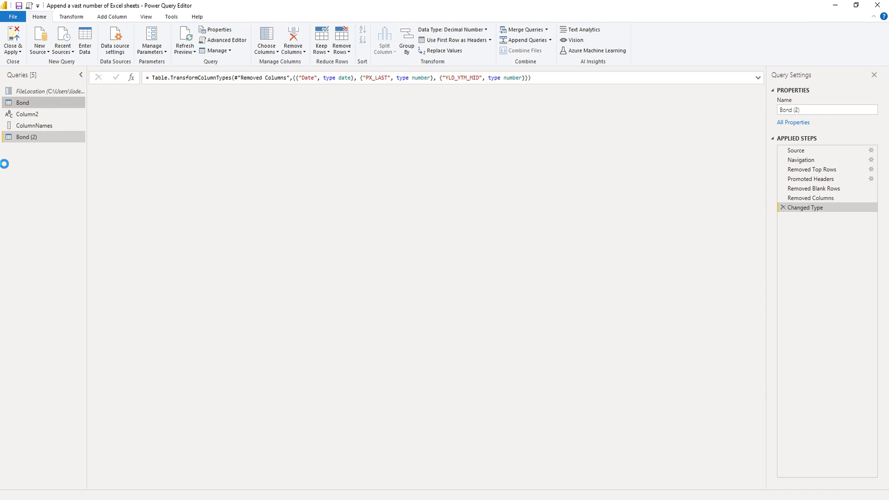
pyautogui.click(46, 99)
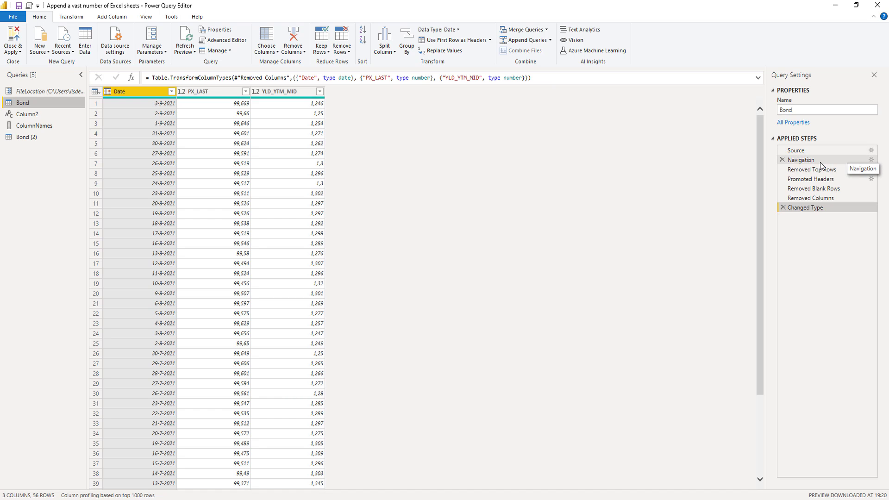
pyautogui.click(809, 160)
pyautogui.rightClick(806, 159)
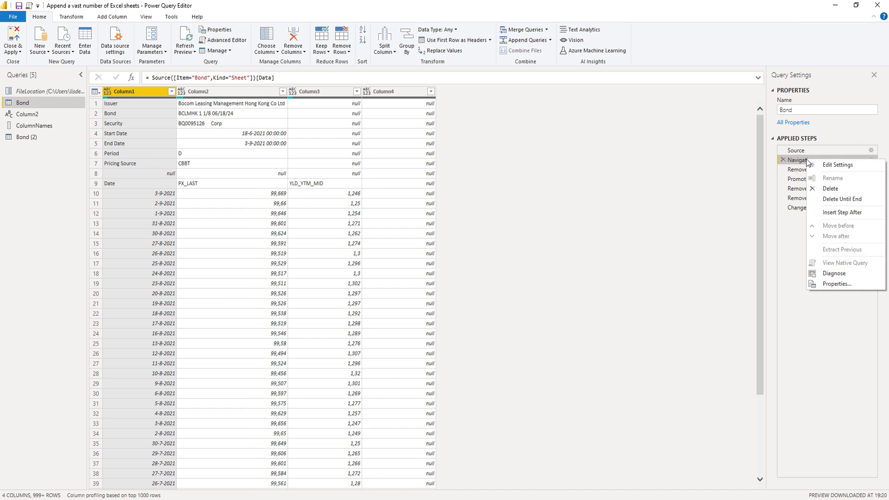
pyautogui.click(835, 198)
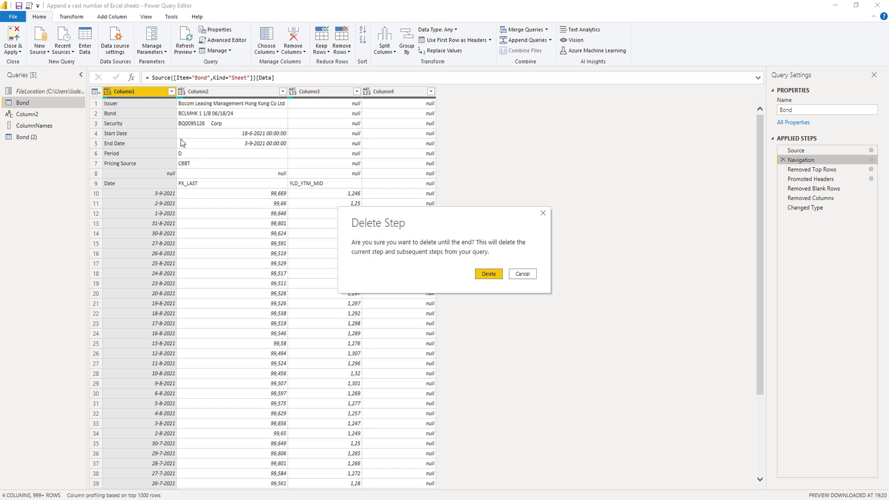
pyautogui.click(489, 274)
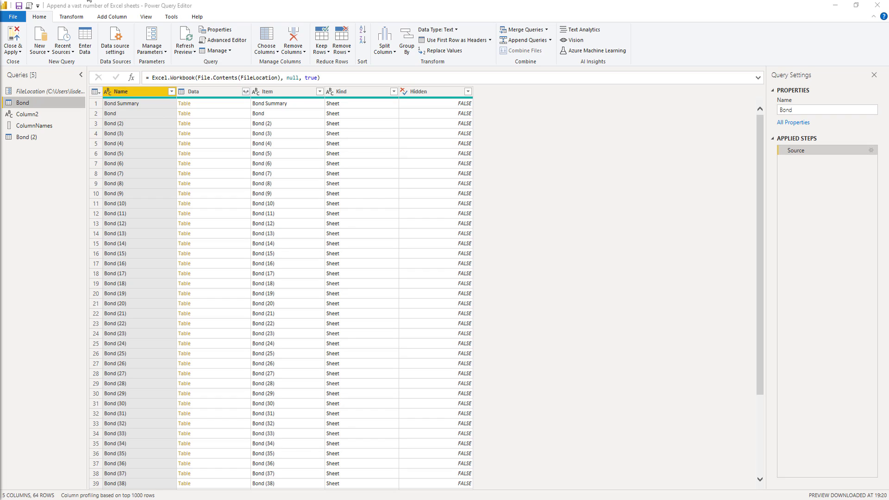
# Preview the Bond sheet's nested table in an enlarged preview and select {2}[Column2] in the Column2 query's formula
pyautogui.click(211, 114)
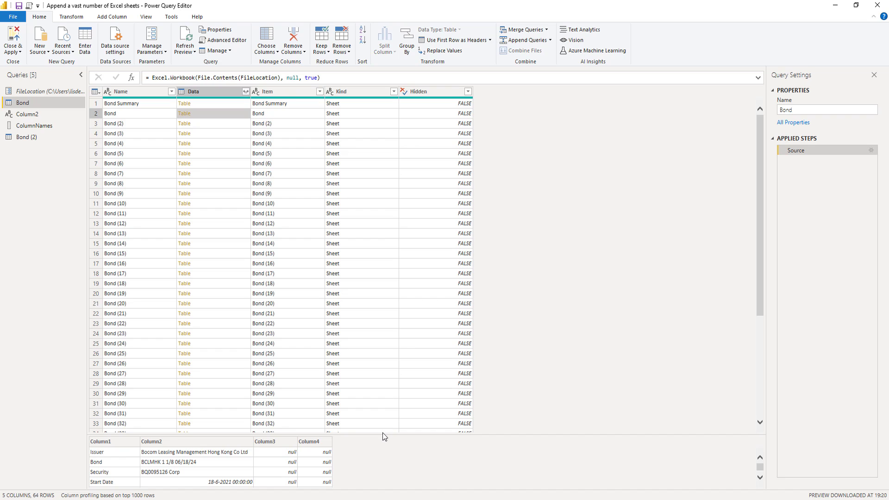
pyautogui.moveTo(383, 434); pyautogui.dragTo(390, 330)
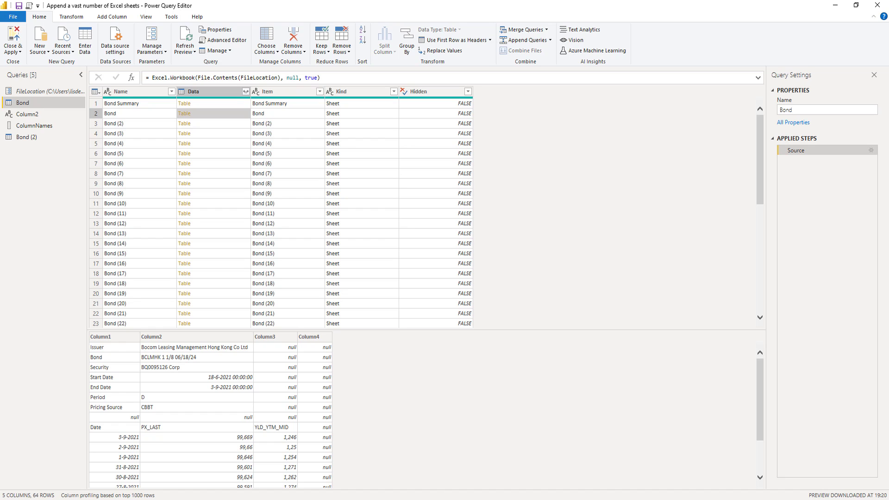
pyautogui.click(37, 114)
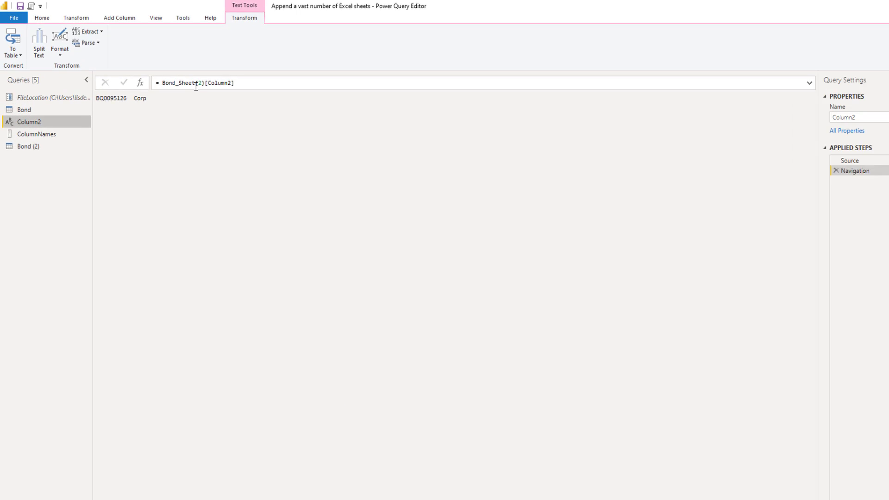
pyautogui.moveTo(183, 78); pyautogui.dragTo(254, 78)
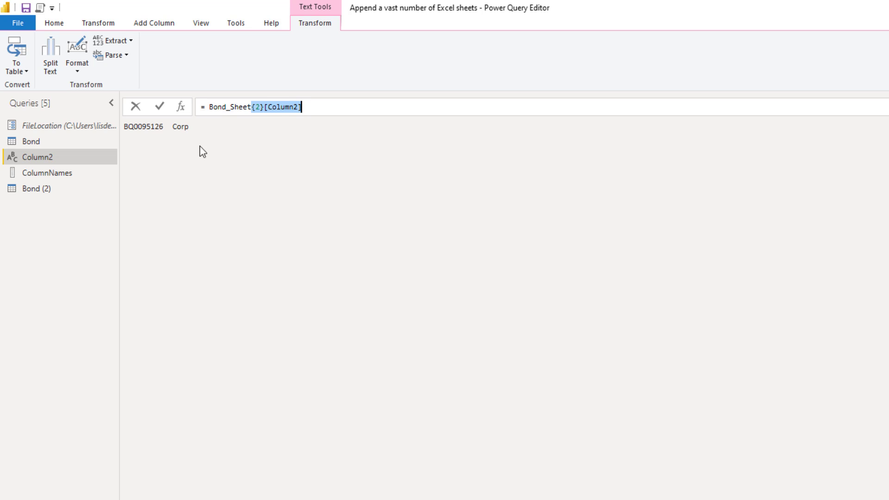
# Start a custom column named Security Ticker in the original Bond query
pyautogui.click(44, 141)
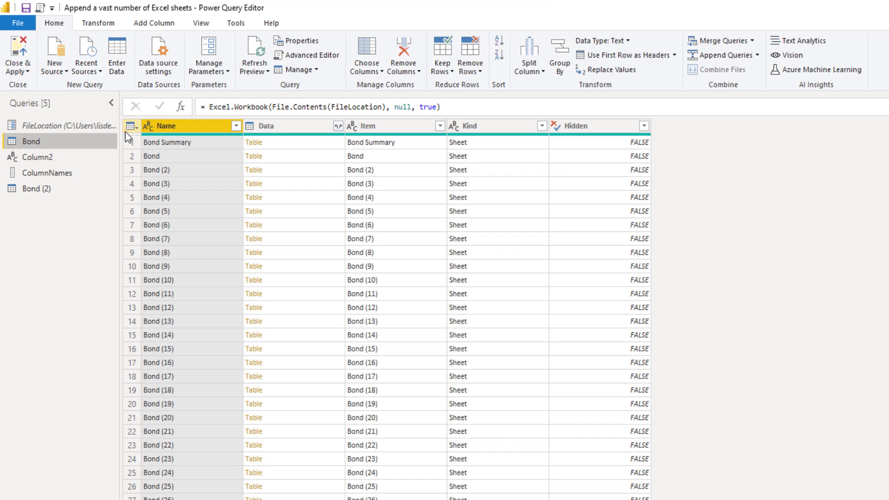
pyautogui.click(130, 126)
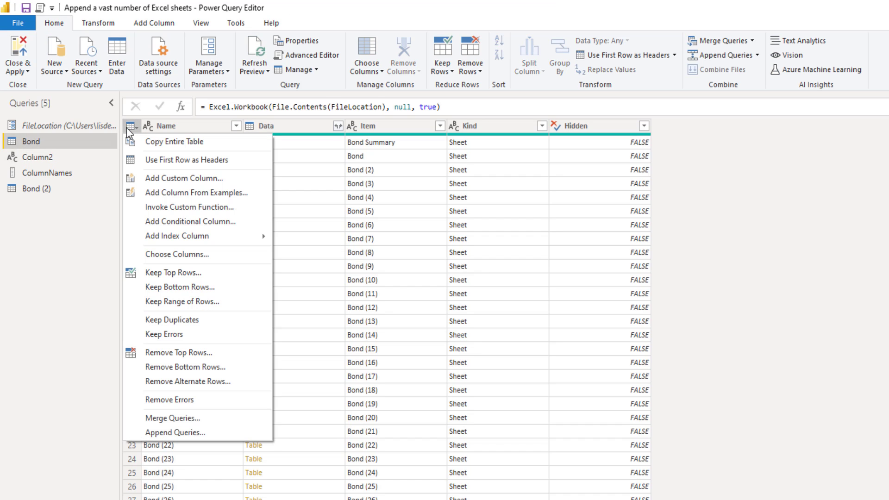
pyautogui.click(181, 178)
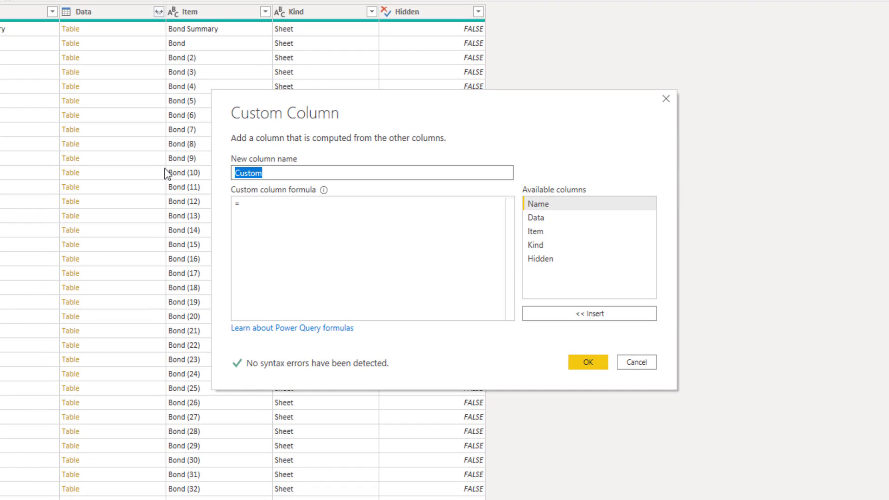
pyautogui.write('Security ')
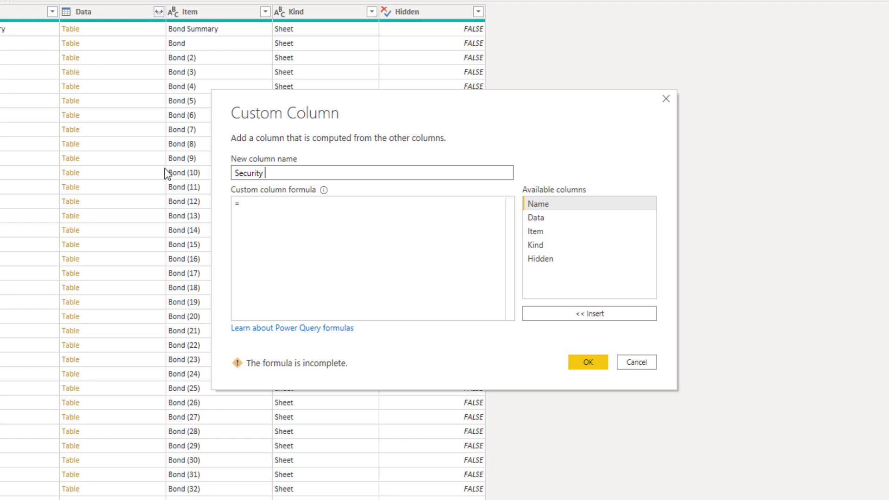
pyautogui.write('Ticker')
pyautogui.click(274, 203)
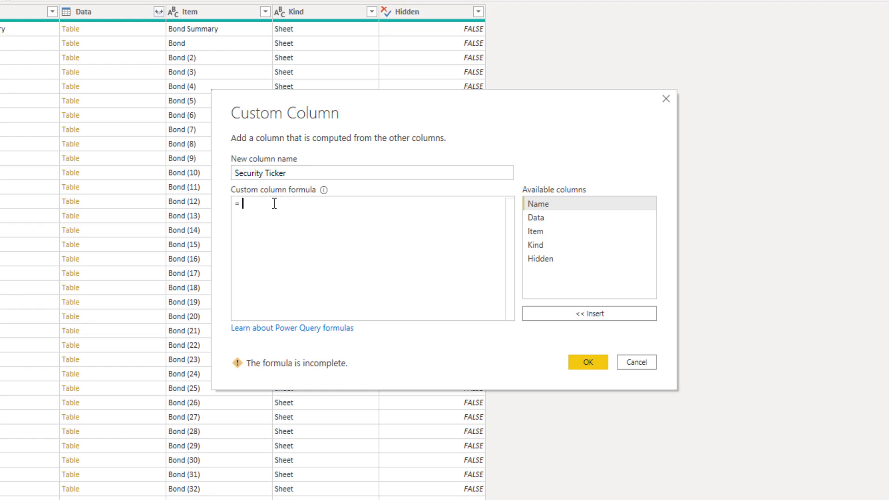
# Begin the Security Ticker formula with the condition if [Data]{2}[Column1] = "Security"
pyautogui.write('if')
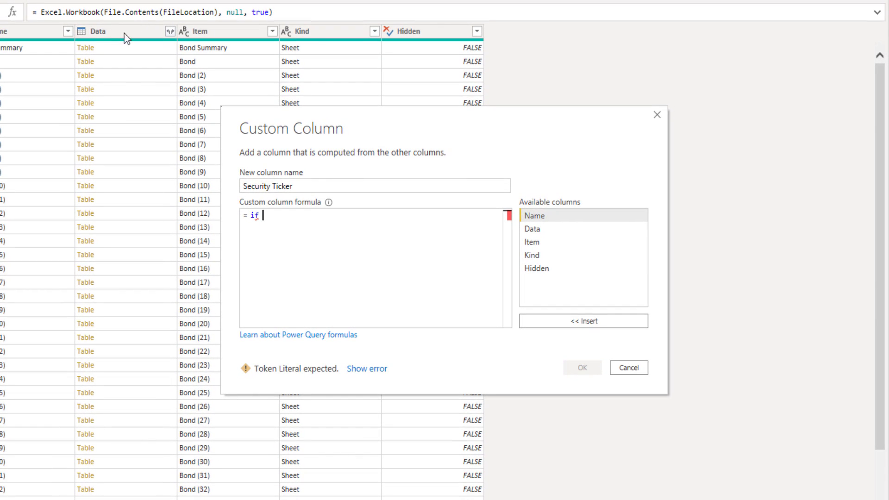
pyautogui.doubleClick(547, 231)
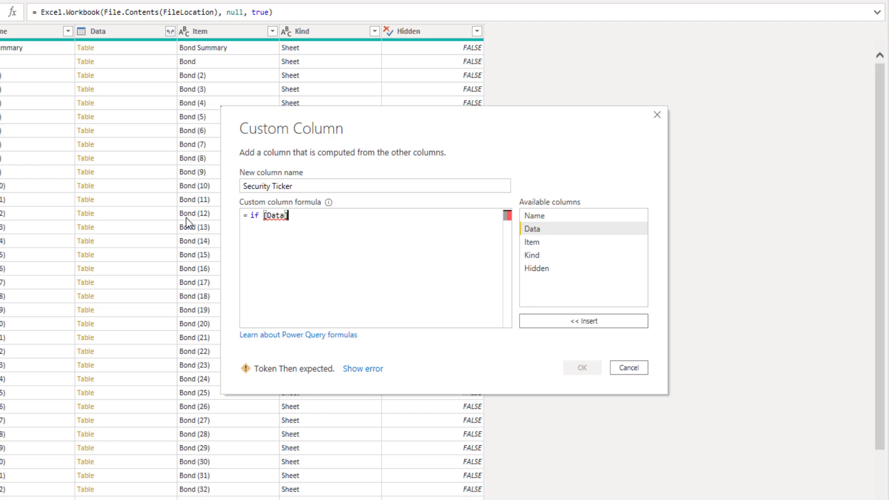
pyautogui.write('{2}[Column2]')
pyautogui.press('Left')
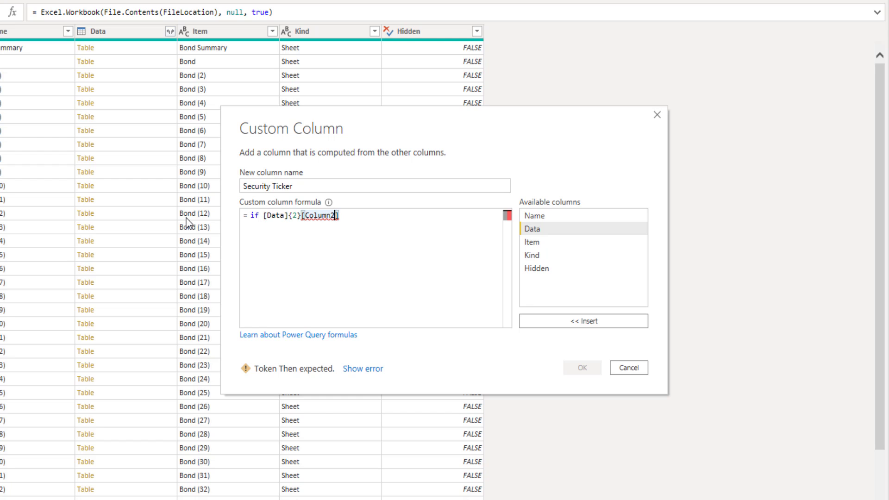
pyautogui.hotkey('shift', 'Left')
pyautogui.write('1')
pyautogui.press('Right')
pyautogui.write('= ')
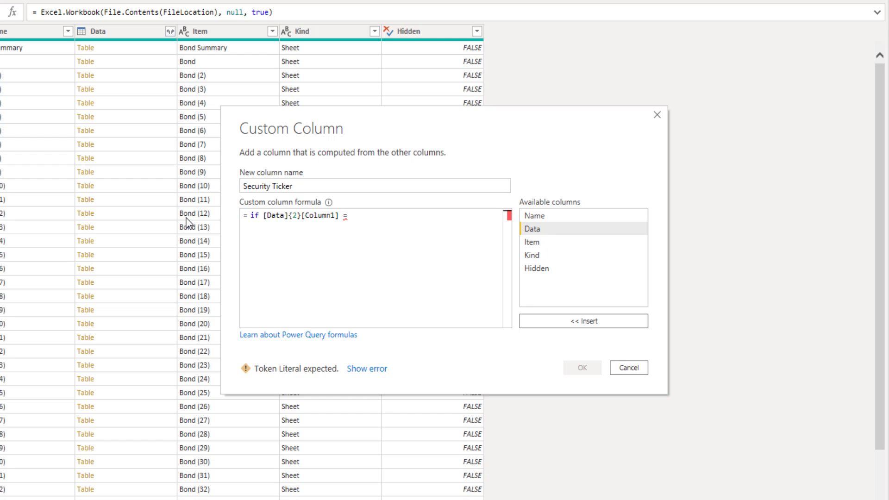
pyautogui.write('"')
pyautogui.write('Secu')
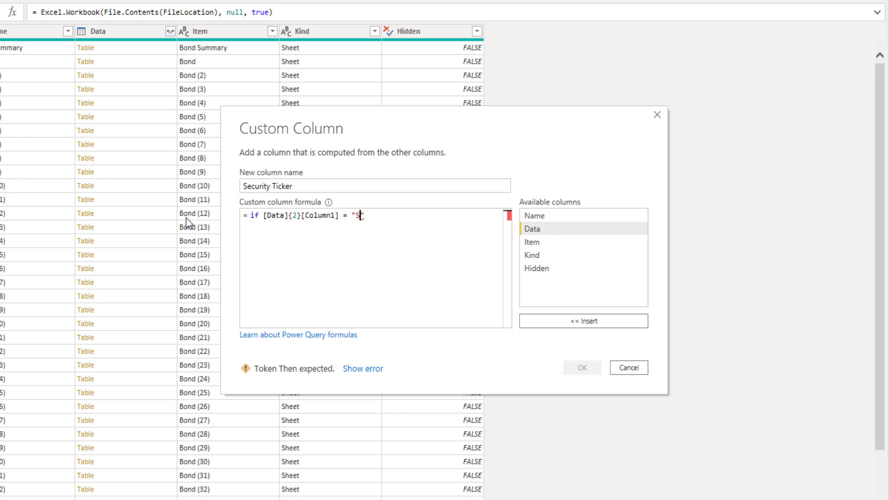
pyautogui.write('rity')
# Complete the Security Ticker formula with then [Data]{2}[Column2] else null and create the column
pyautogui.write('the n')
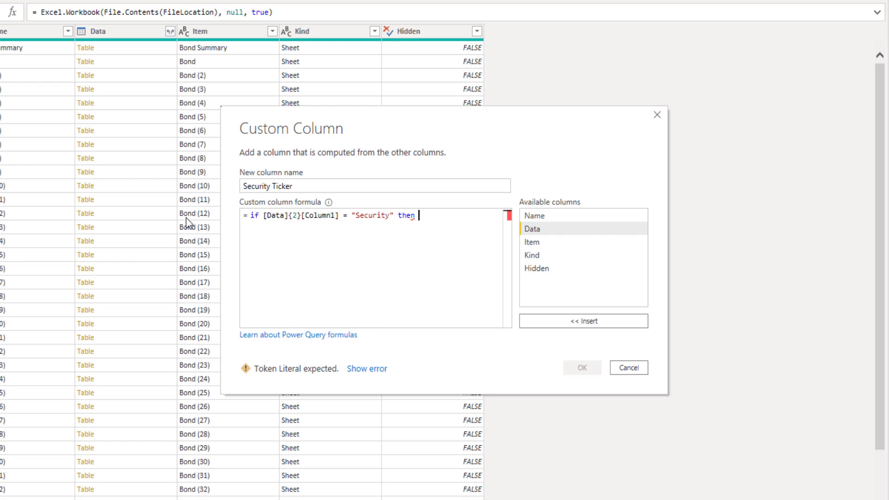
pyautogui.doubleClick(537, 229)
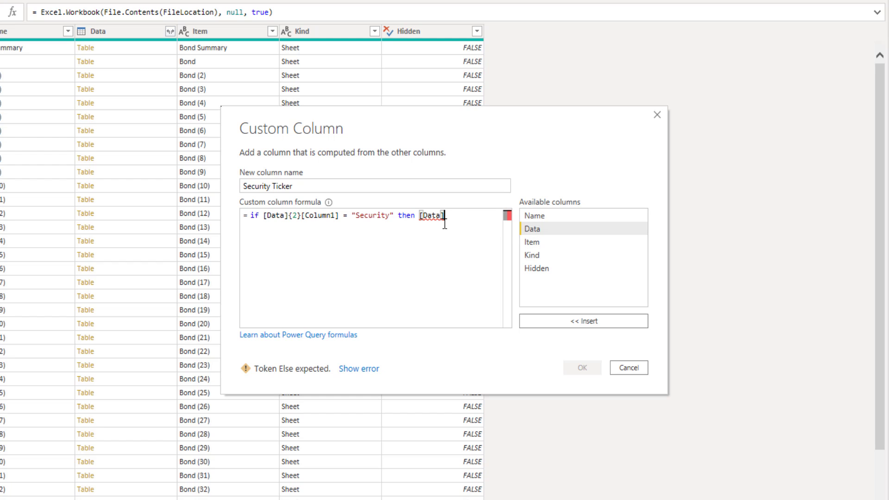
pyautogui.write('{2}[Column2]')
pyautogui.press('Return')
pyautogui.write('el')
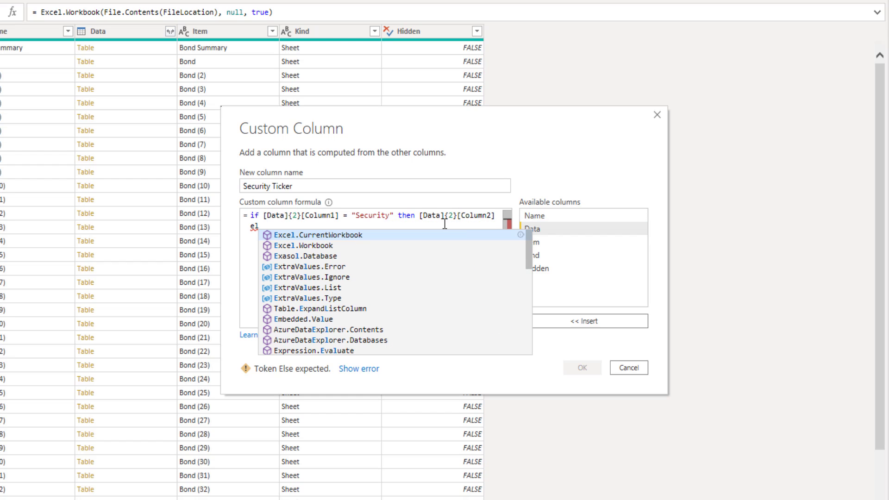
pyautogui.write('se null')
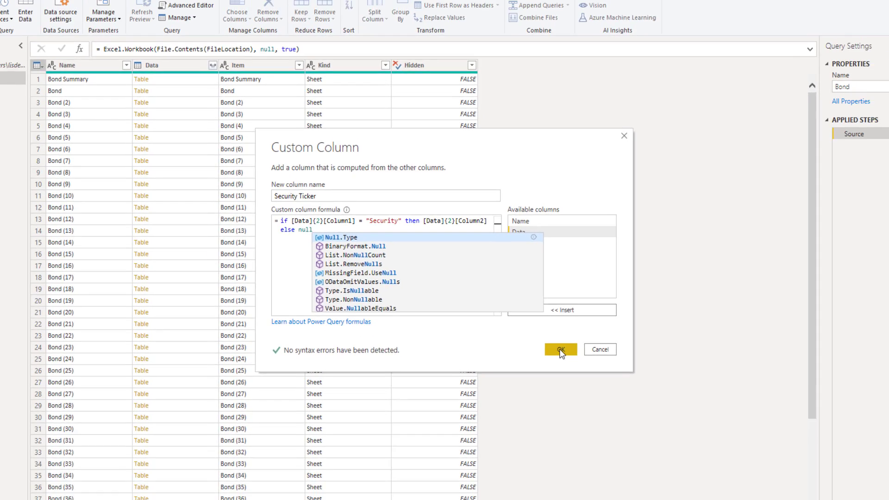
pyautogui.click(582, 367)
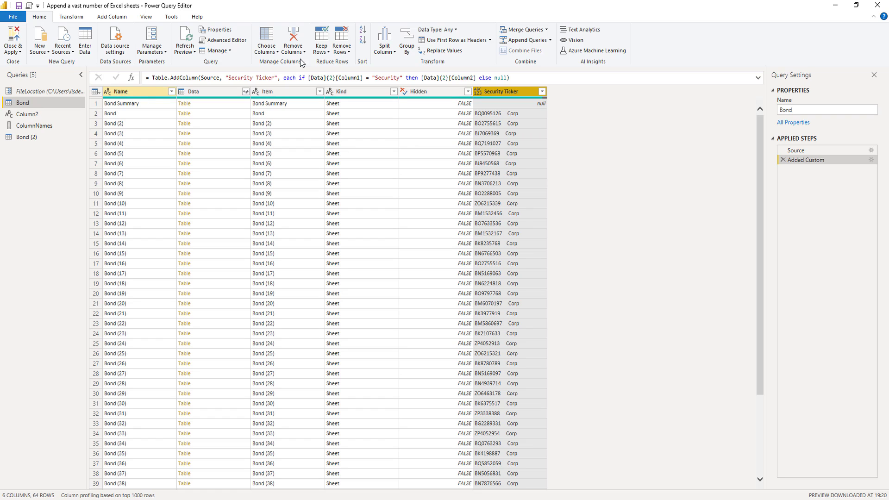
# Filter the Security Ticker column to keep only the null rows
pyautogui.click(541, 92)
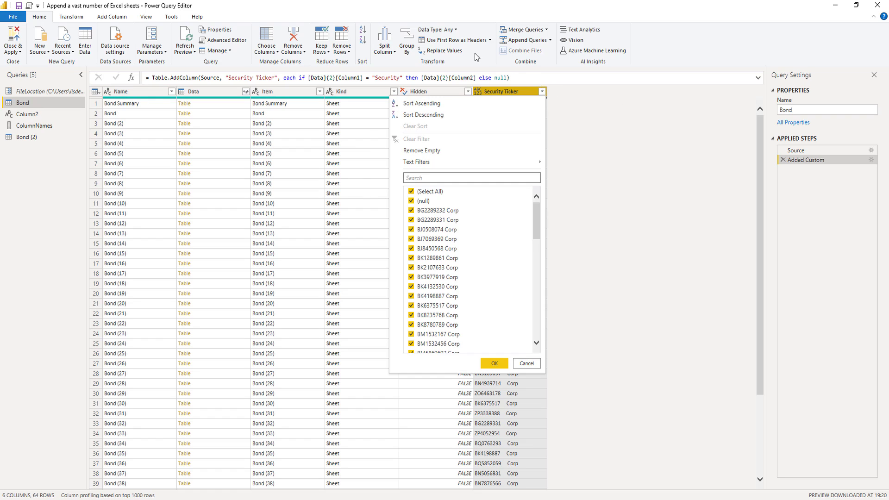
pyautogui.click(411, 191)
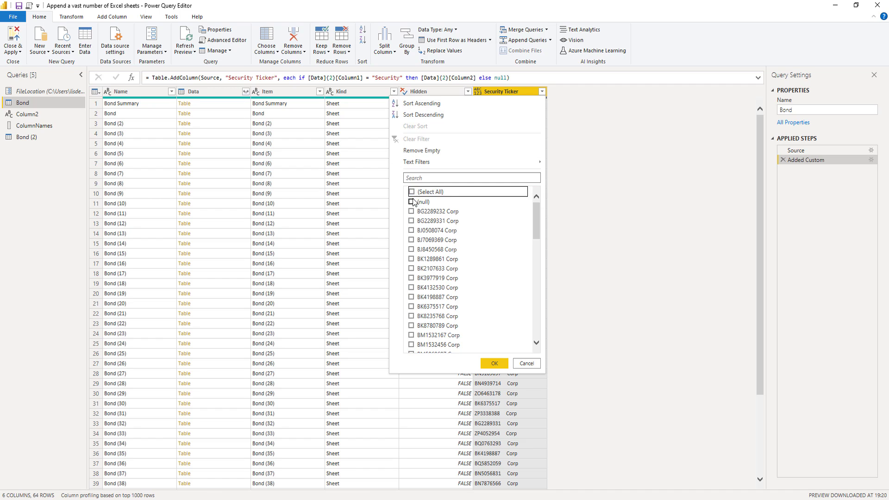
pyautogui.click(411, 201)
pyautogui.click(493, 364)
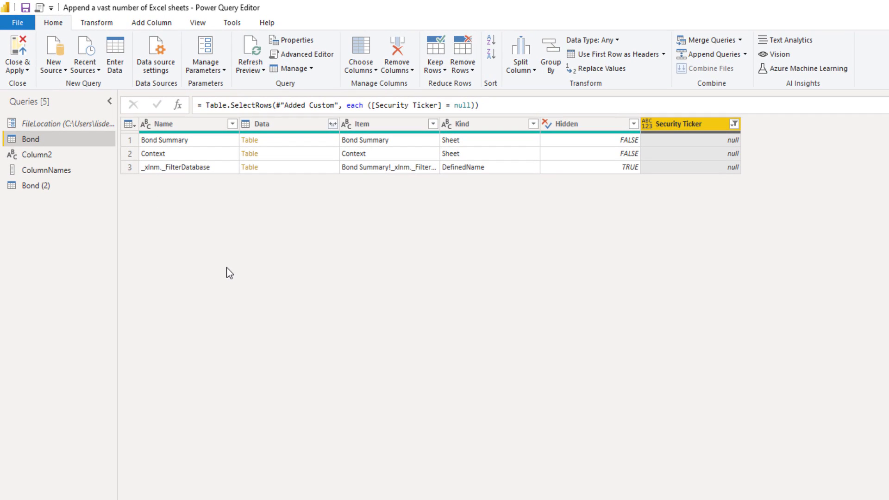
# Preview the nested tables of the Bond Summary, Context and _xlnm._FilterDatabase rows
pyautogui.click(292, 141)
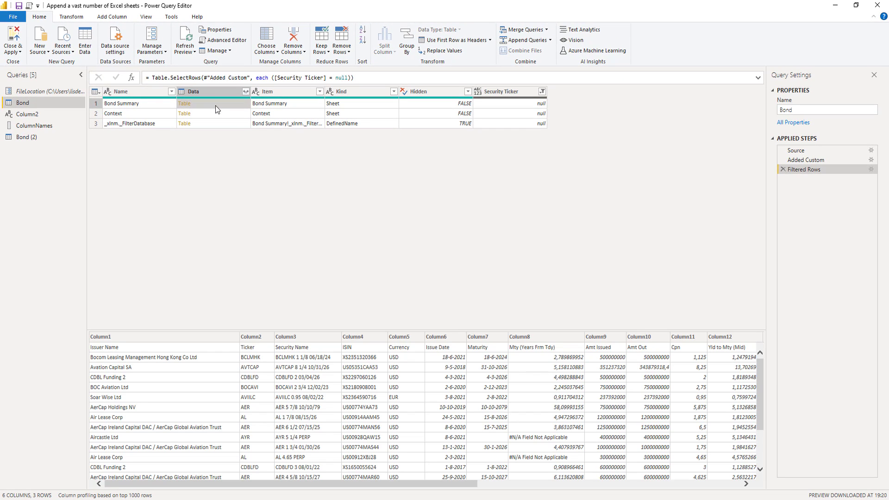
pyautogui.click(214, 114)
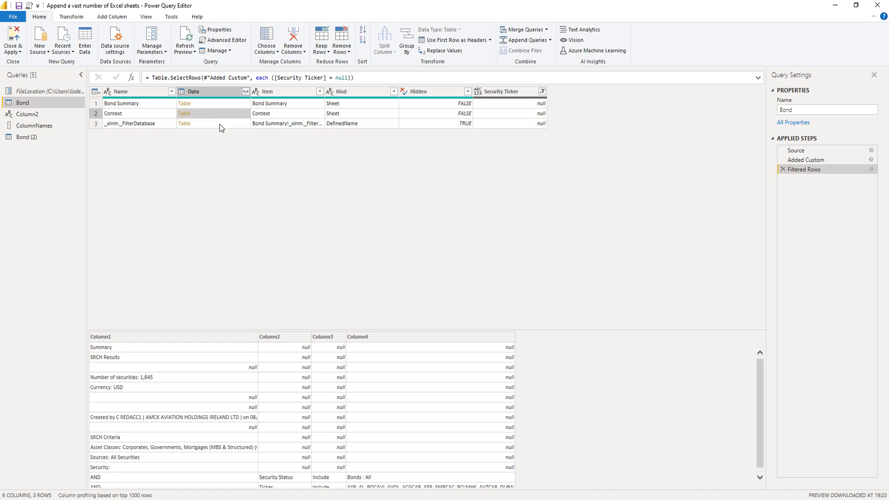
pyautogui.click(219, 123)
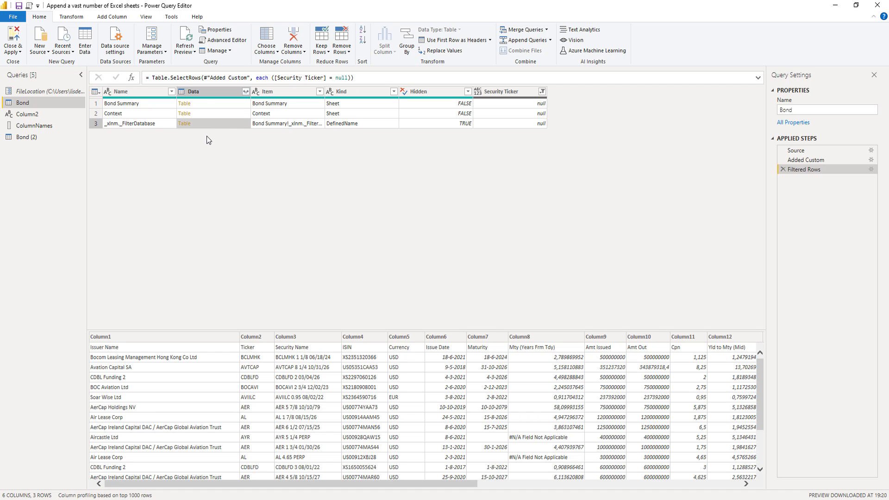
pyautogui.click(215, 103)
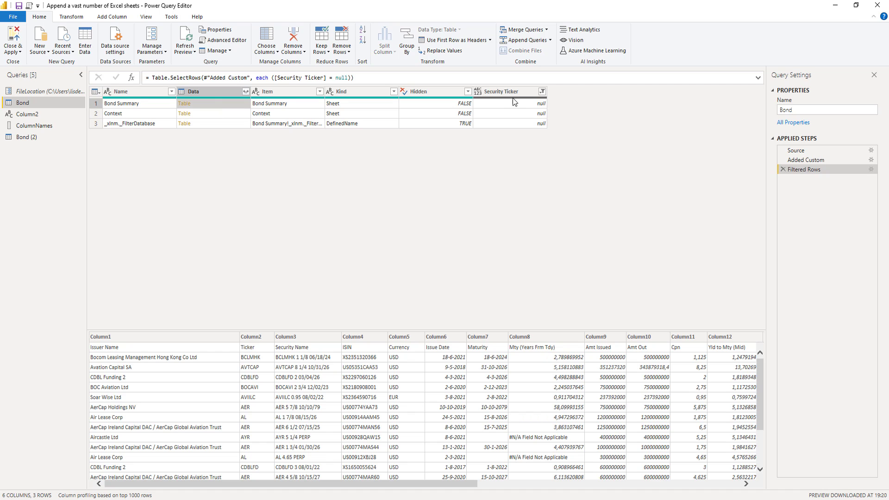
# Change the Security Ticker filter to include every value except null
pyautogui.click(542, 91)
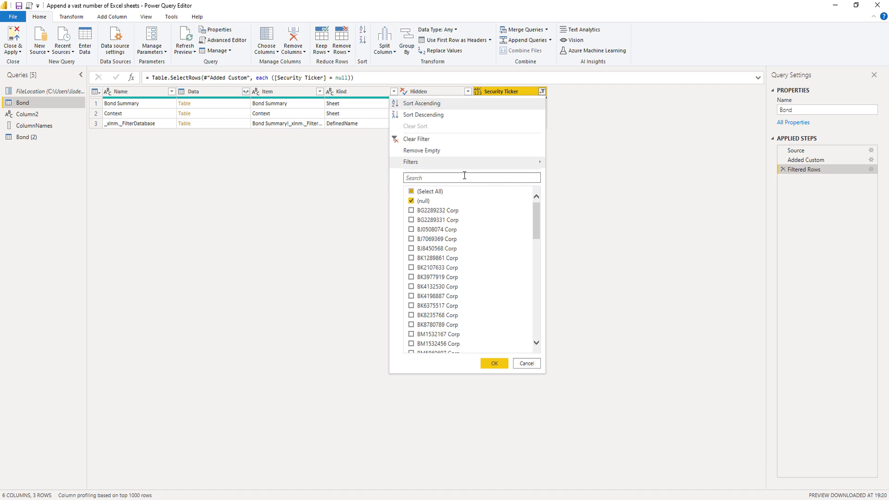
pyautogui.click(411, 192)
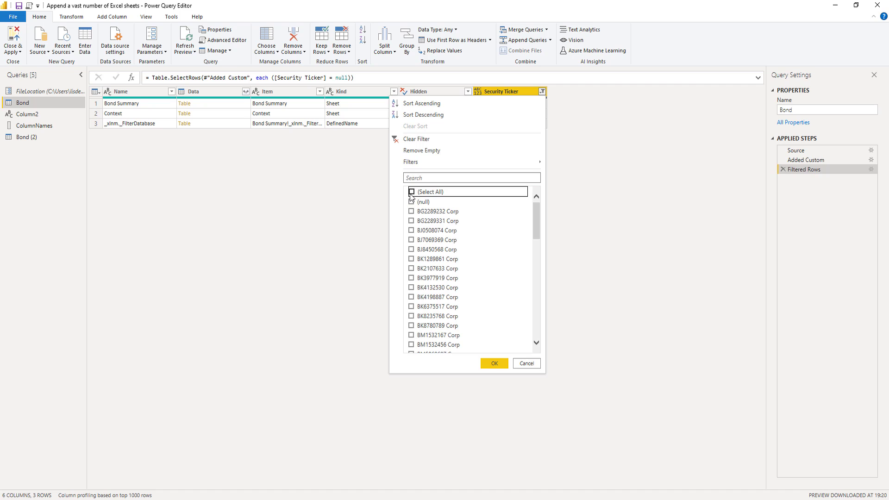
pyautogui.click(411, 192)
pyautogui.click(411, 201)
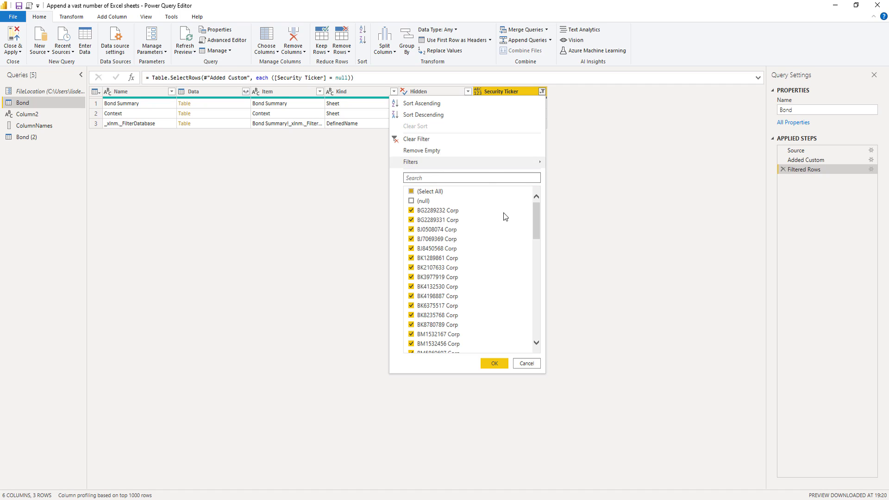
pyautogui.click(494, 363)
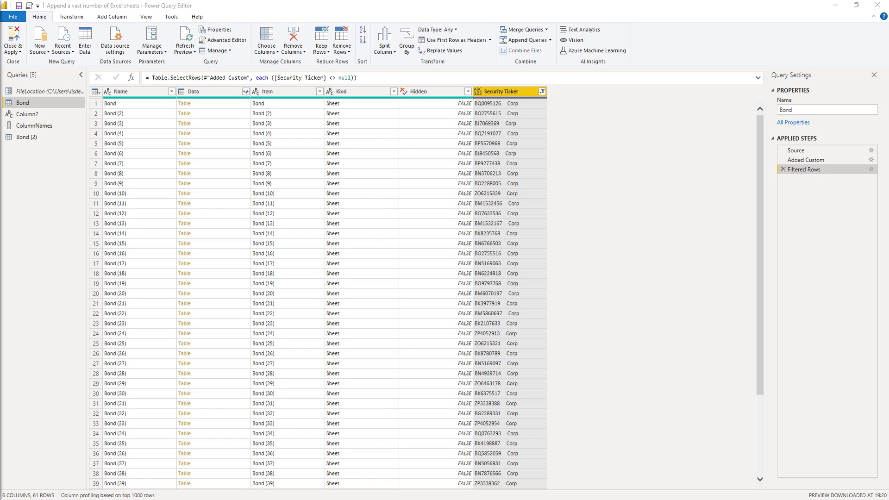
# Copy the Bond (2) query's M code from the #"Removed Top Rows" line through the closing #"Changed Type"
pyautogui.click(33, 137)
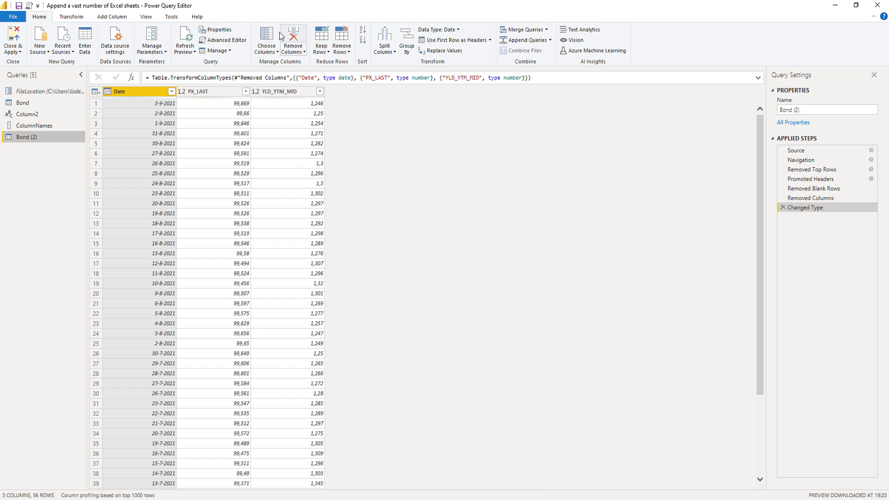
pyautogui.click(243, 41)
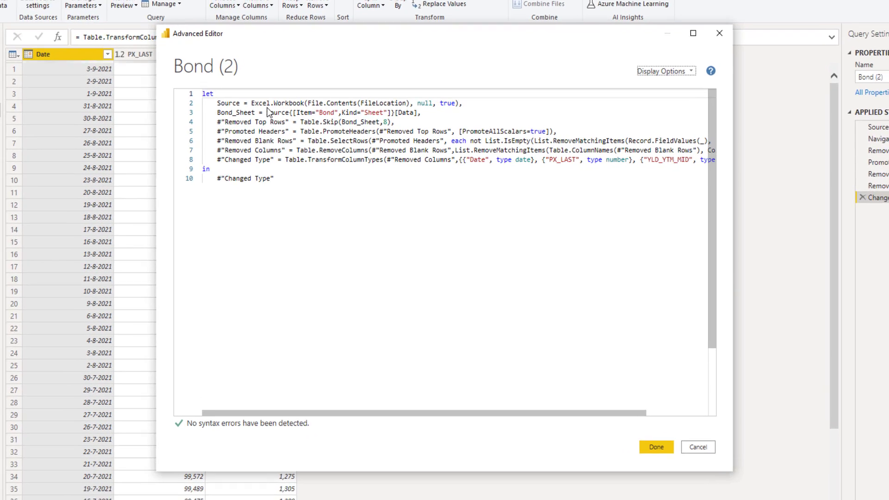
pyautogui.moveTo(274, 179); pyautogui.dragTo(152, 113)
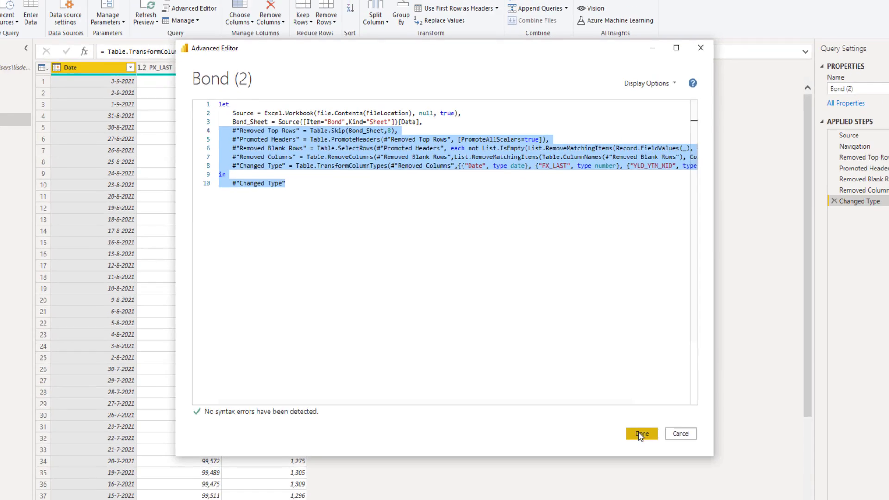
pyautogui.click(639, 433)
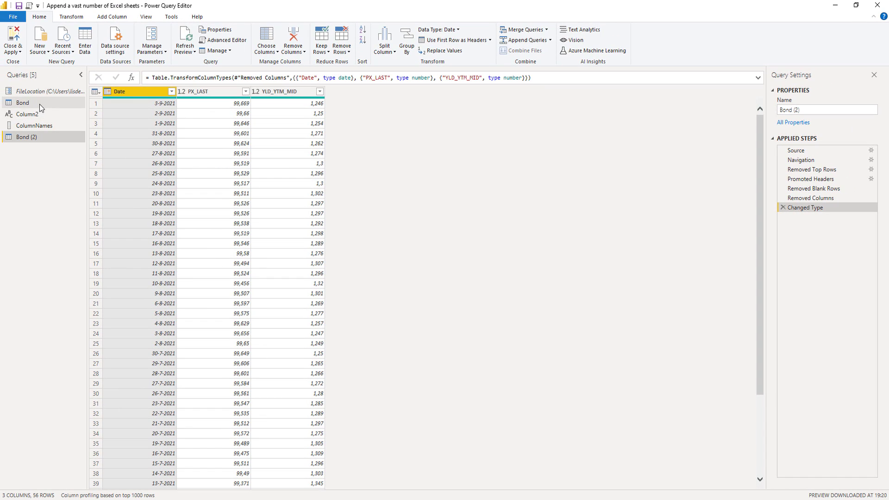
# In the Bond query, start a custom column whose formula is let followed by the copied Bond (2) transformation code
pyautogui.click(40, 104)
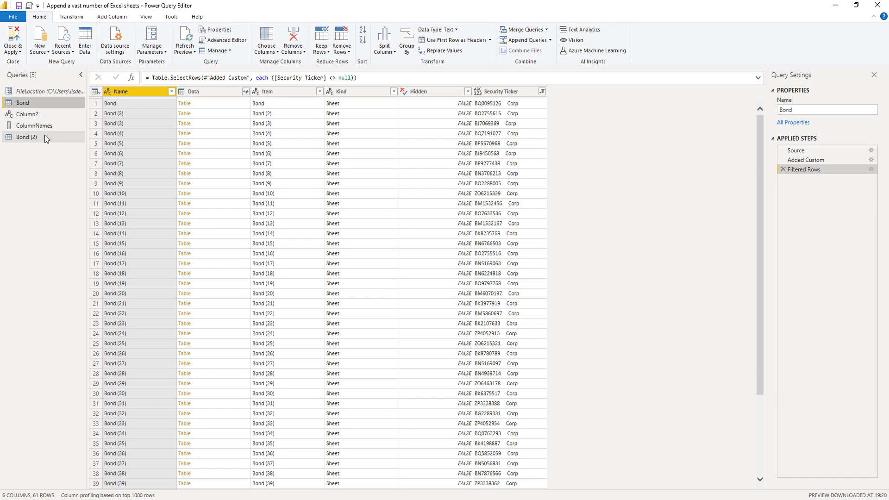
pyautogui.click(96, 92)
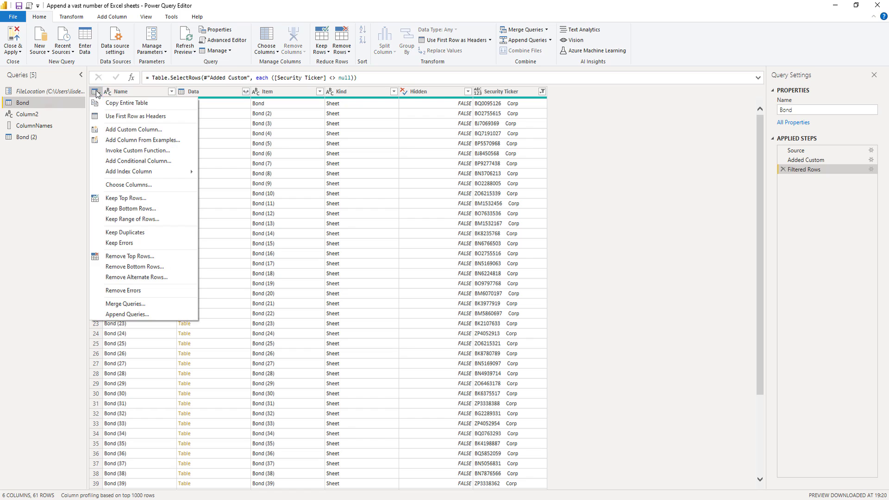
pyautogui.click(134, 130)
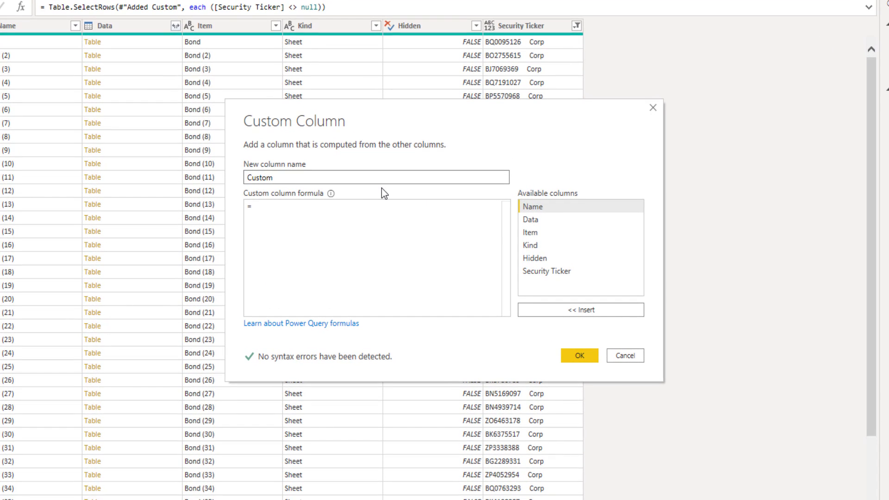
pyautogui.click(309, 208)
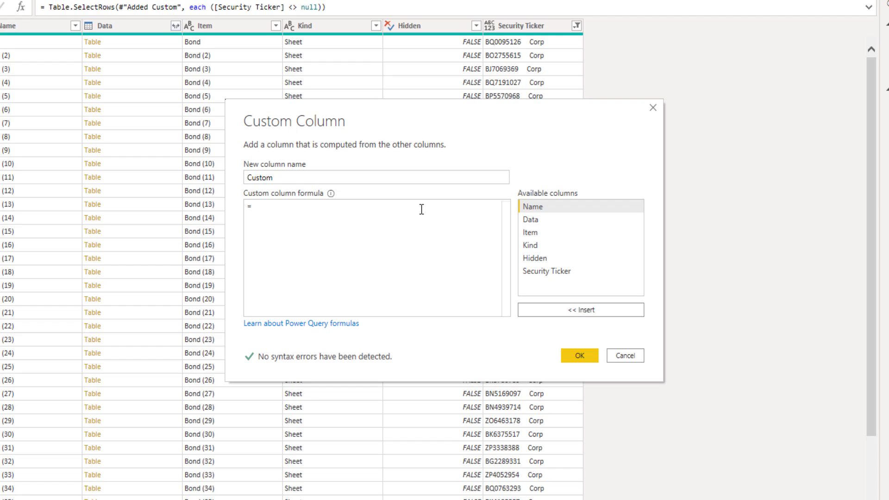
pyautogui.write('let')
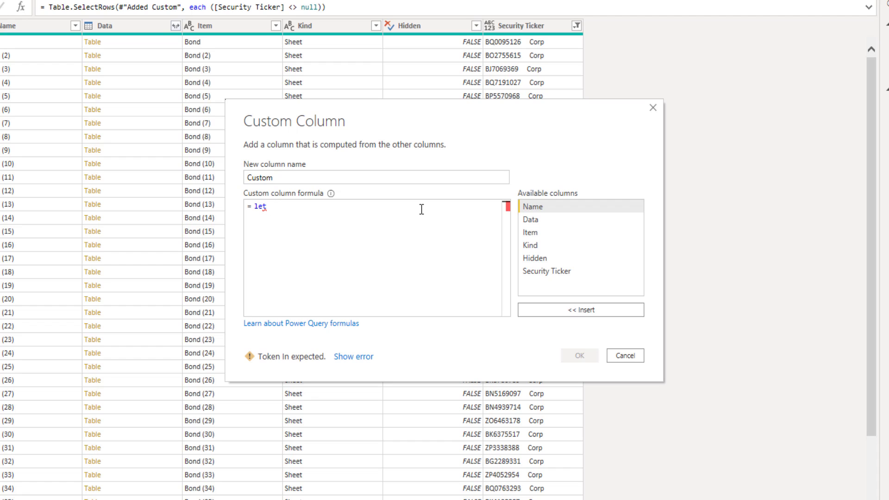
pyautogui.hotkey('ctrl', 'v')
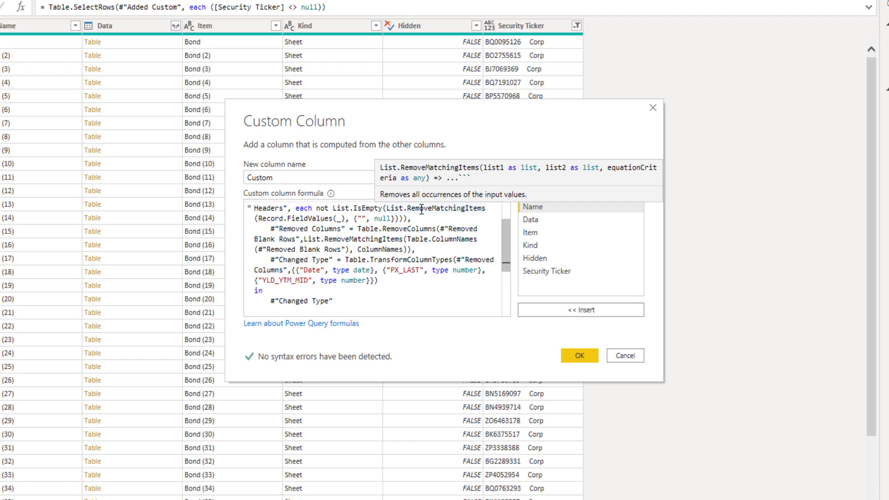
pyautogui.scroll(2, 422, 211)
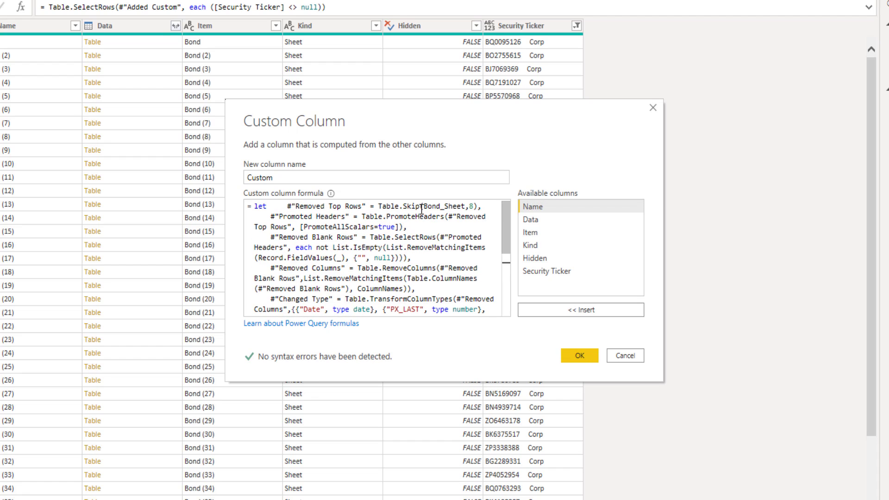
# Replace Bond_Sheet with [Data] in the formula's Table.Skip call and add the custom column
pyautogui.moveTo(423, 207); pyautogui.dragTo(465, 207)
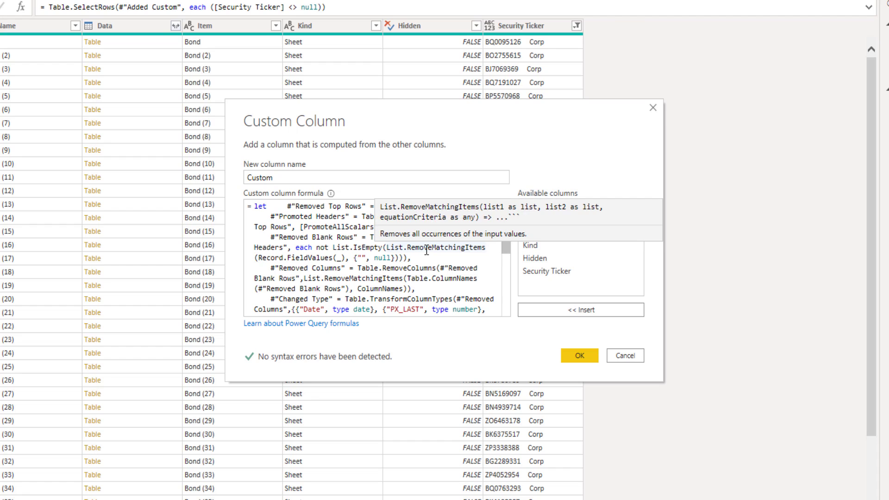
pyautogui.moveTo(427, 250)
pyautogui.moveTo(423, 206); pyautogui.dragTo(466, 207)
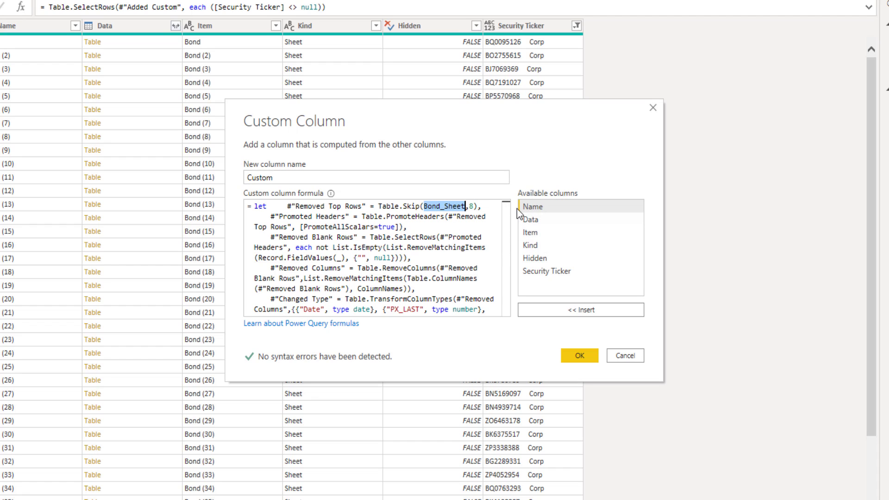
pyautogui.press('Delete')
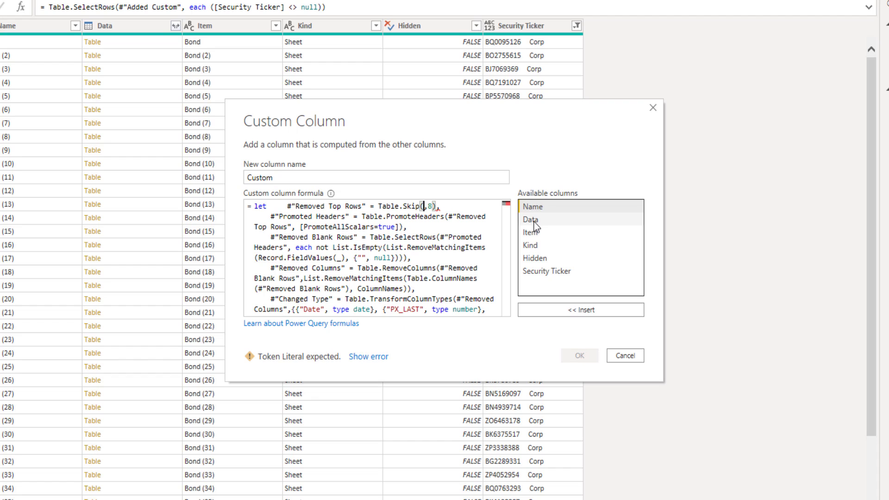
pyautogui.doubleClick(534, 222)
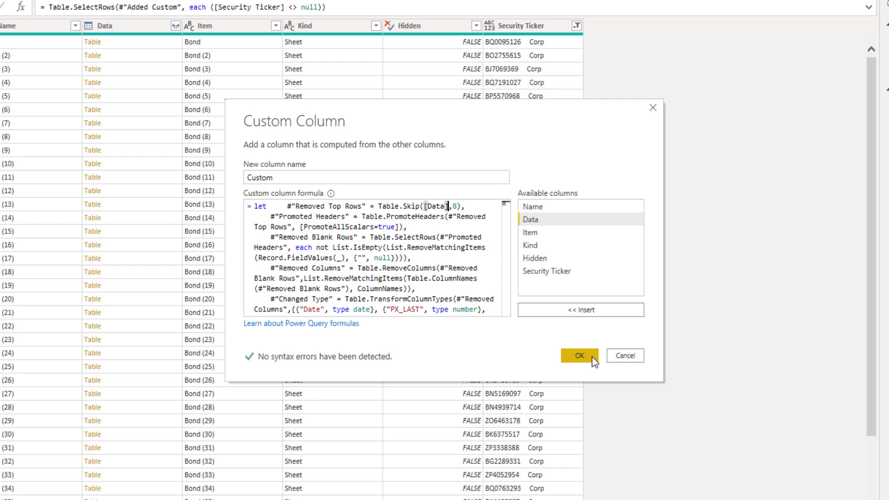
pyautogui.click(579, 355)
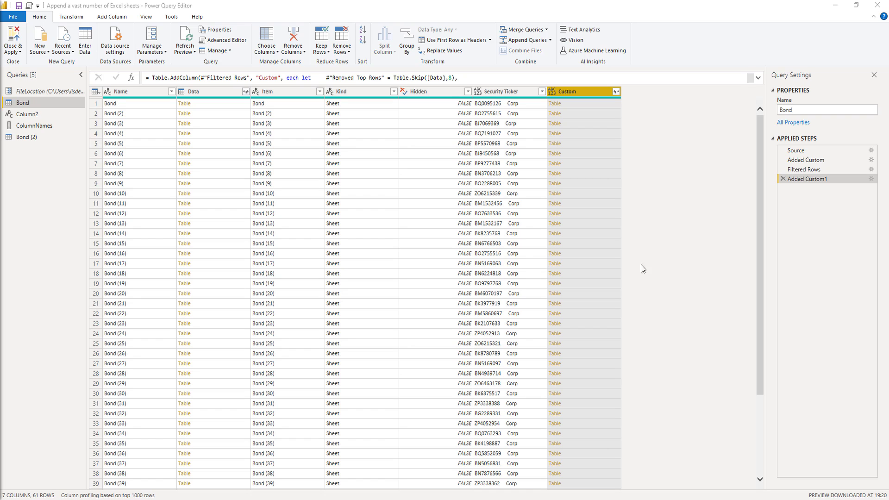
# Preview the nested tables in the Custom column from row 2 down to row 10
pyautogui.click(587, 116)
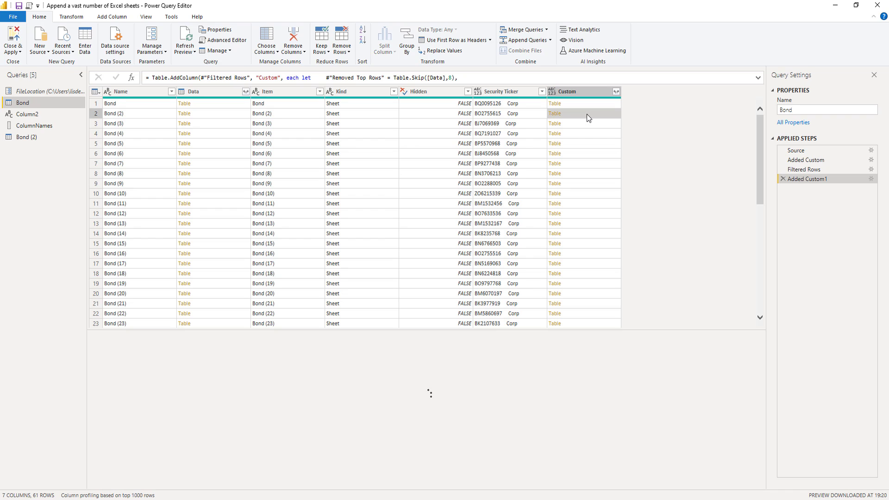
pyautogui.press('Down')
pyautogui.press('Down')
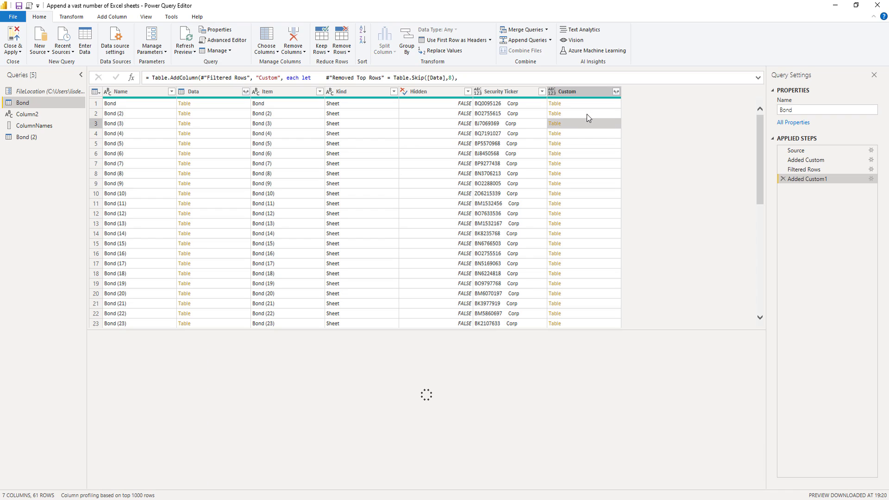
pyautogui.press('Down')
pyautogui.press('Down')
pyautogui.press('Down')
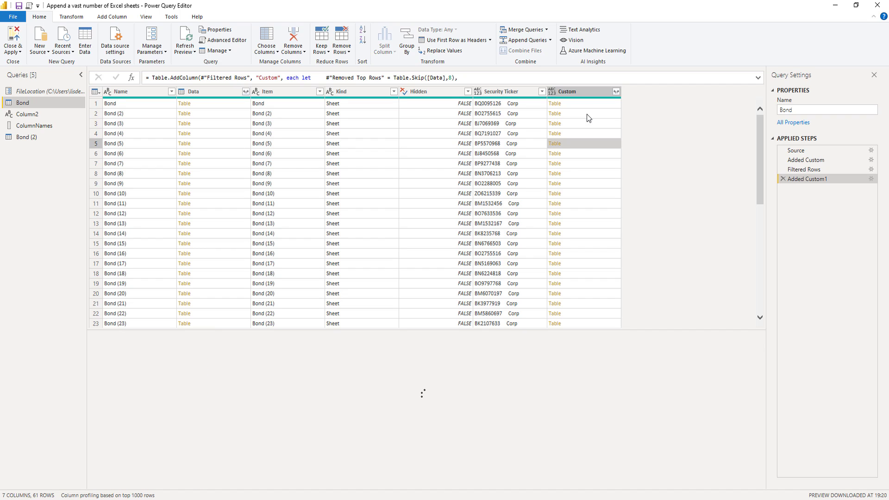
pyautogui.press('Down')
pyautogui.press('Down')
pyautogui.press('Down')
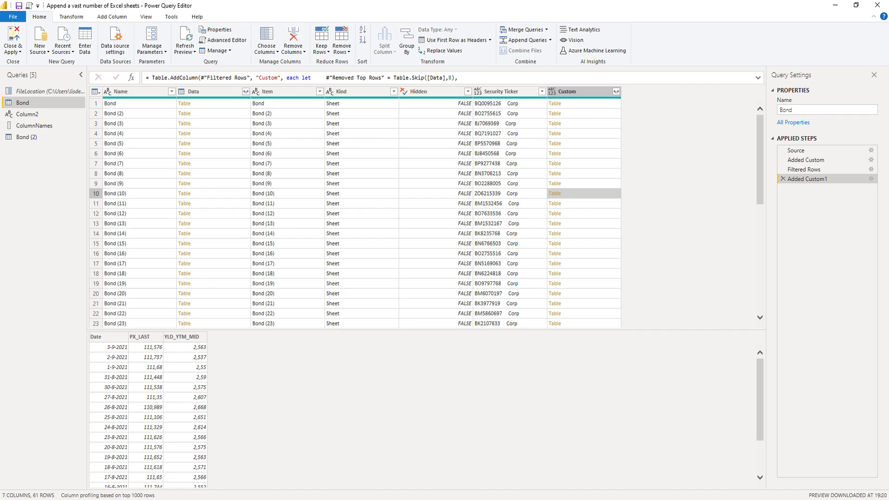
# Keep only the Security Ticker and Custom columns, removing all other columns
pyautogui.click(512, 92)
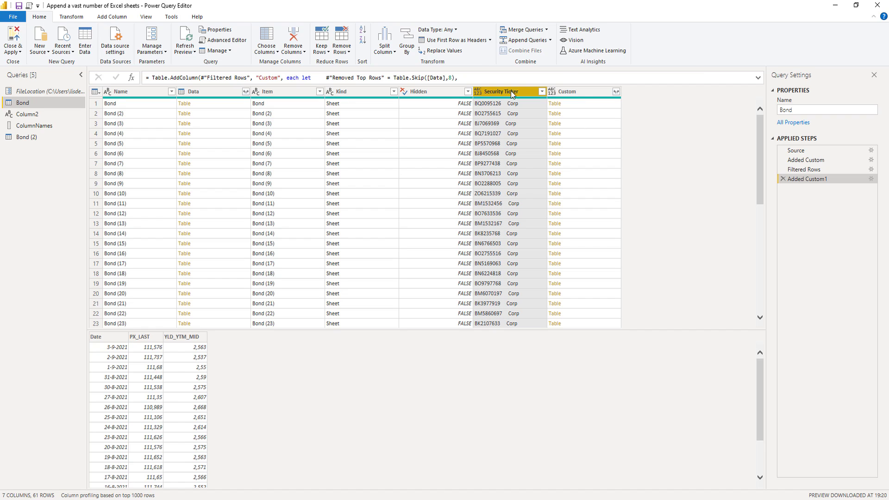
pyautogui.keyDown('ctrl'); pyautogui.click(577, 91); pyautogui.keyUp('ctrl')
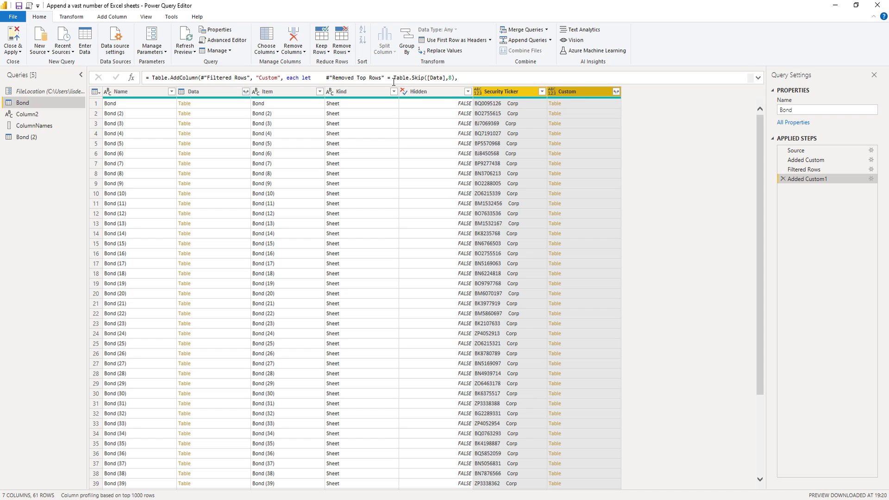
pyautogui.click(295, 51)
pyautogui.click(324, 72)
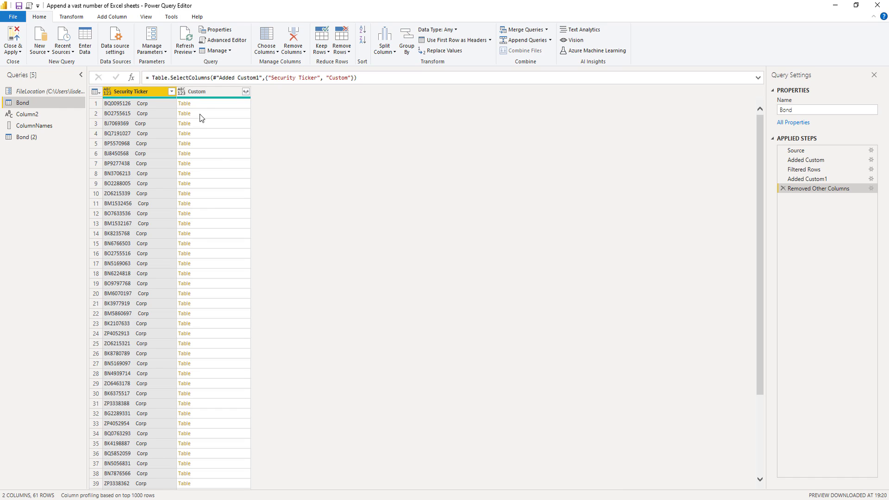
# Expand the Custom column into Date, PX_LAST and YLD_YTM_MID without using the original column name as prefix
pyautogui.click(246, 92)
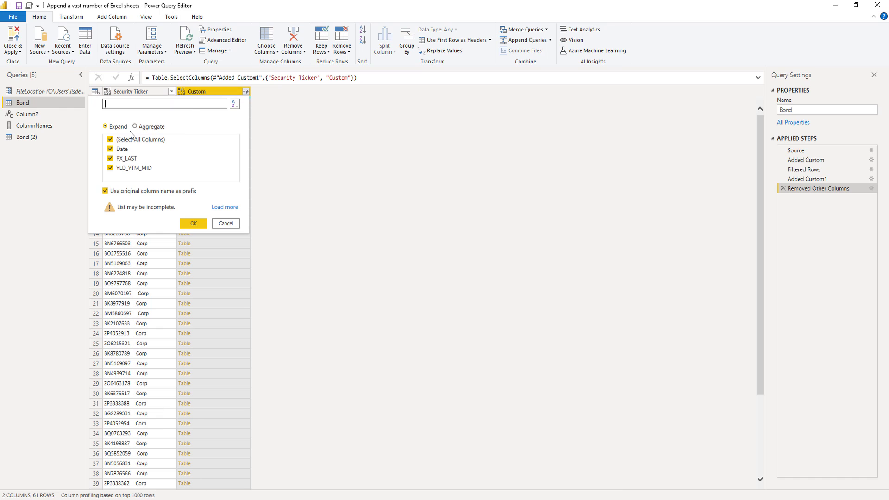
pyautogui.click(105, 193)
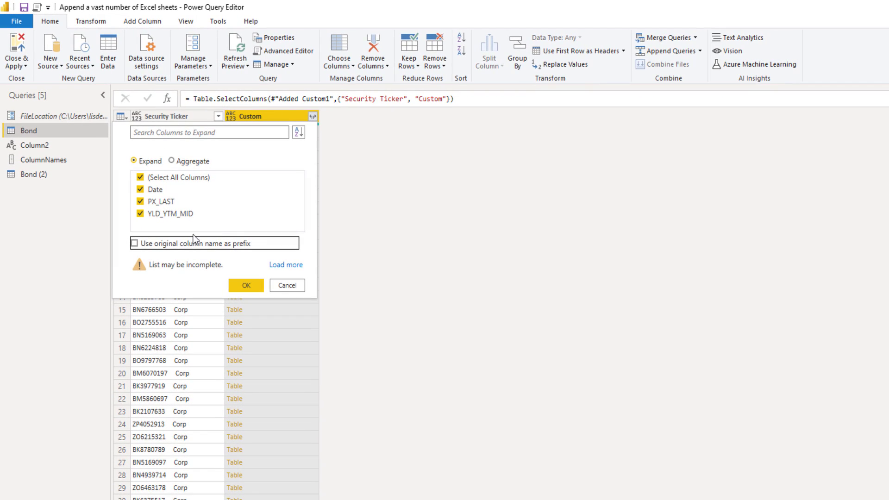
pyautogui.click(244, 285)
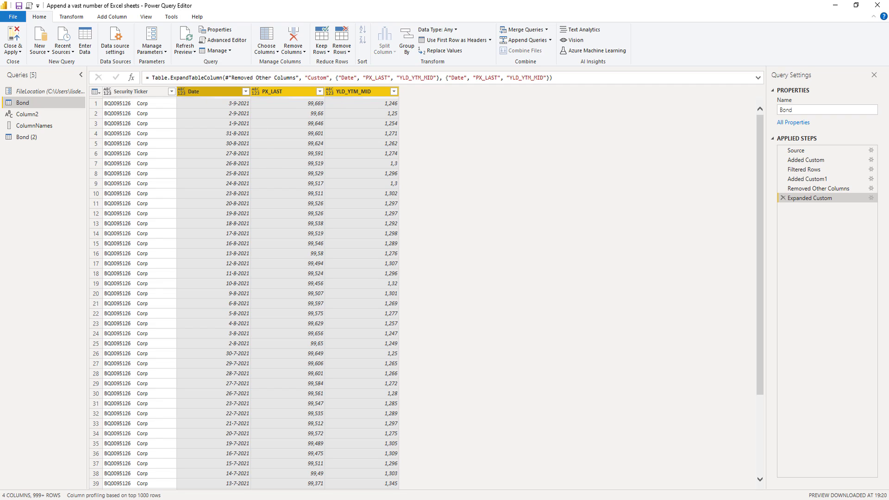
# Base the column profiling on the entire data set
pyautogui.click(105, 496)
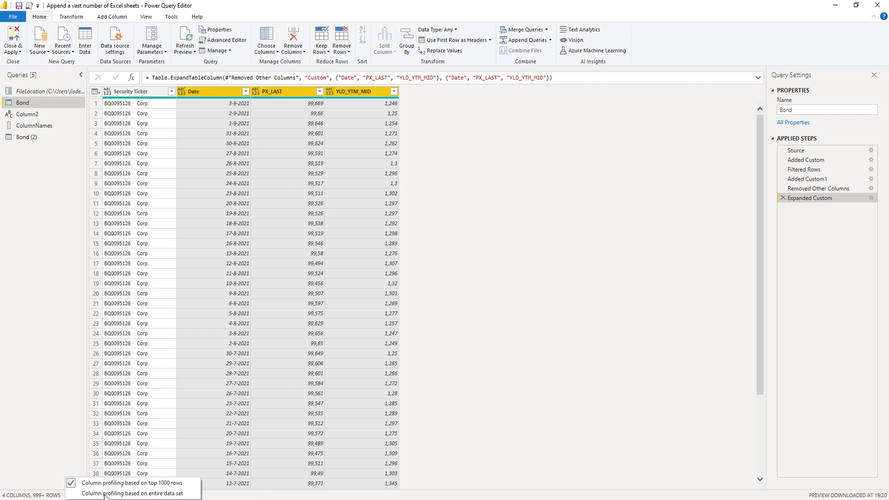
pyautogui.click(112, 492)
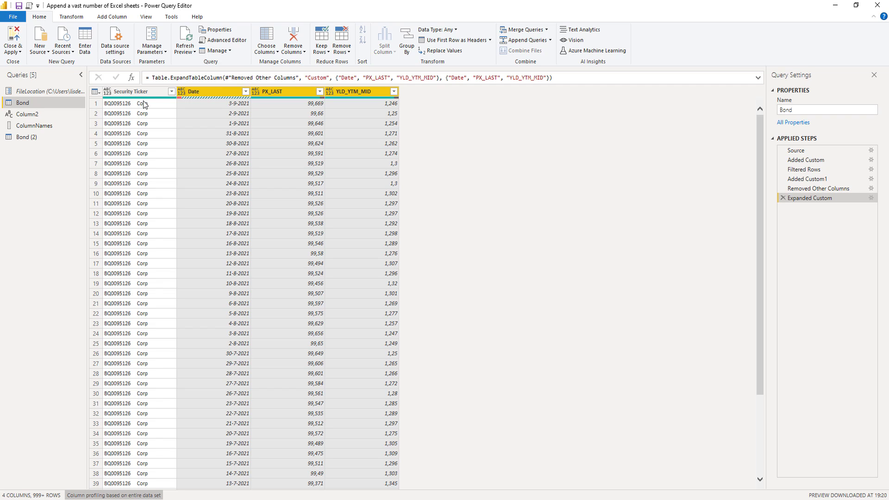
# Keep only the rows with errors in the Date column, inspect the error details, and delete that Kept Errors step
pyautogui.click(232, 92)
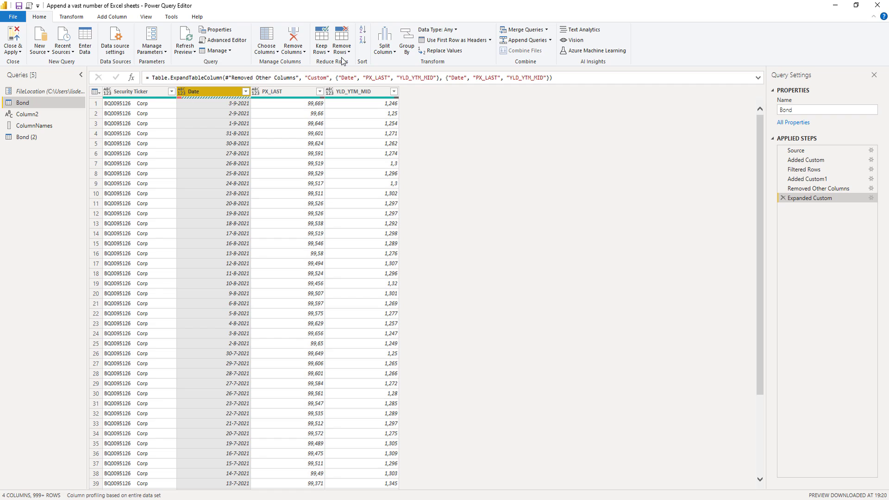
pyautogui.click(323, 52)
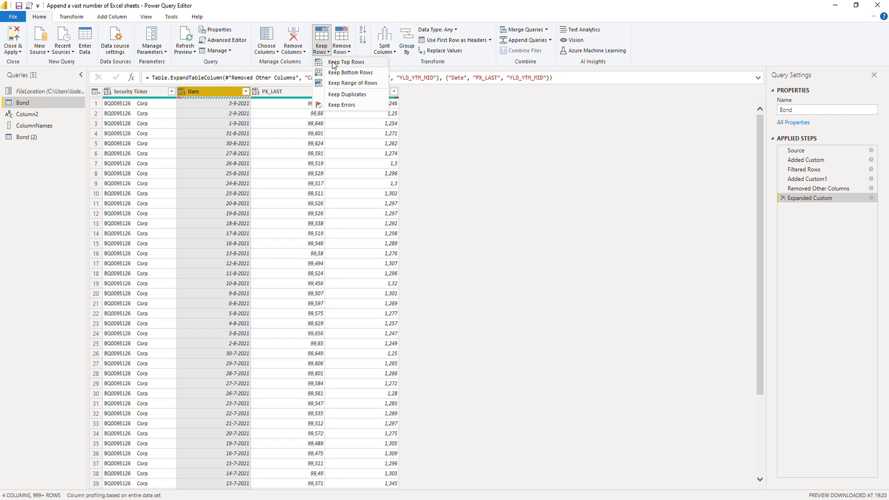
pyautogui.click(343, 105)
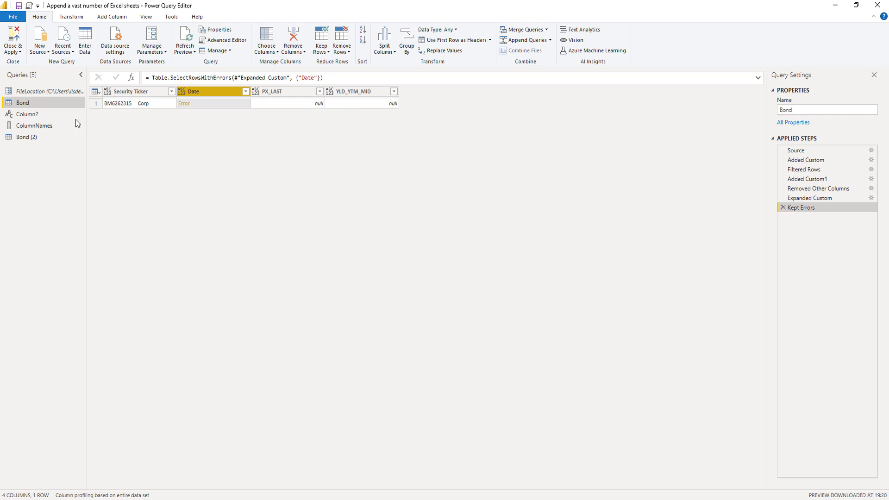
pyautogui.click(215, 103)
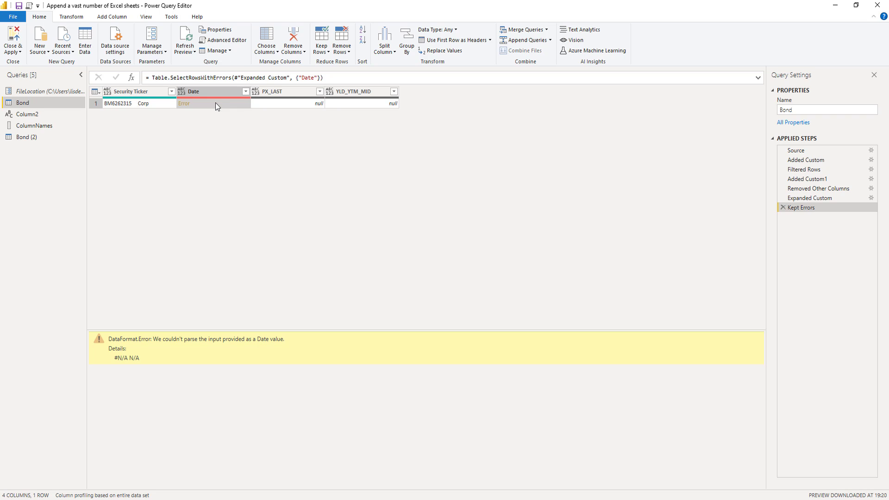
pyautogui.click(782, 208)
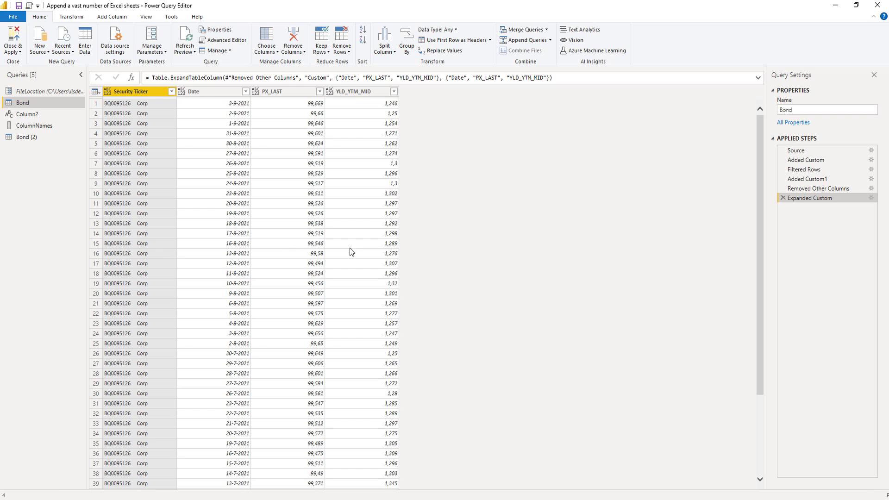
# Remove the rows with errors in the Date column and set column profiling back to the top 1000 rows
pyautogui.click(218, 89)
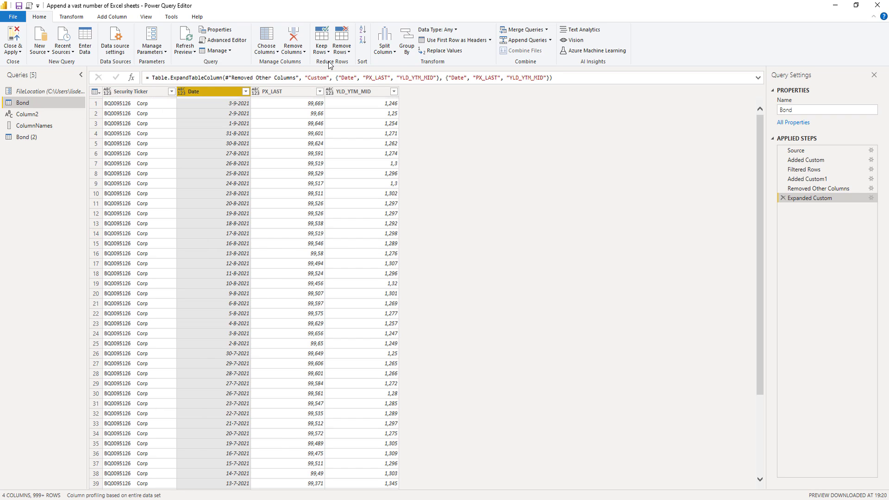
pyautogui.click(349, 53)
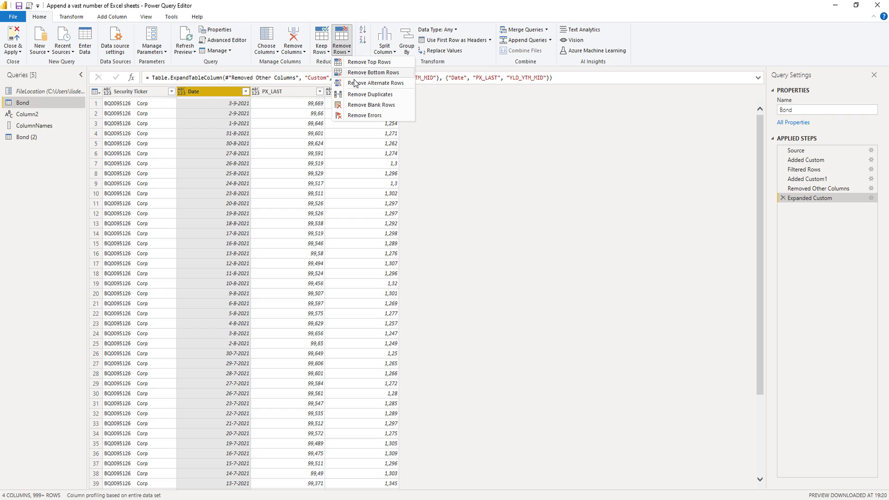
pyautogui.click(360, 114)
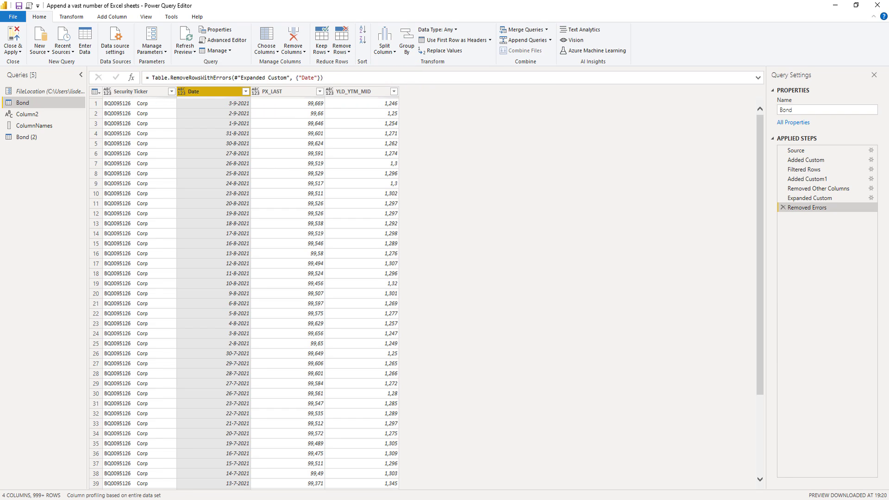
pyautogui.click(114, 496)
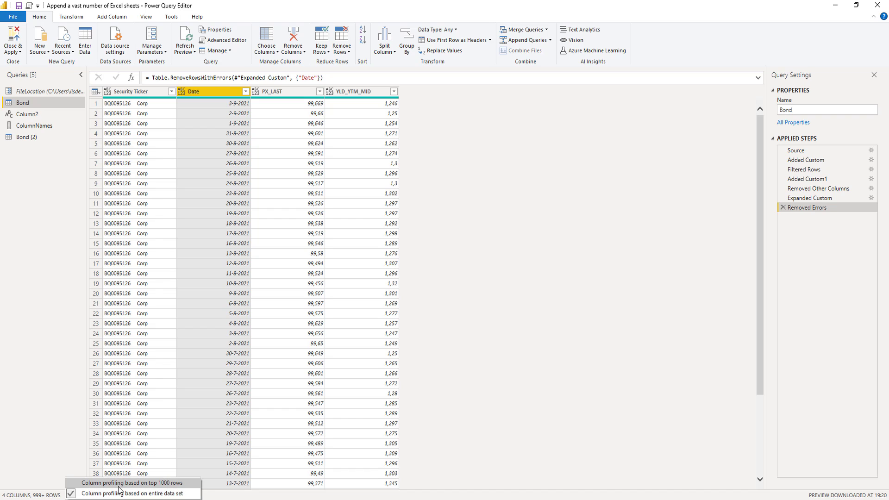
pyautogui.click(111, 481)
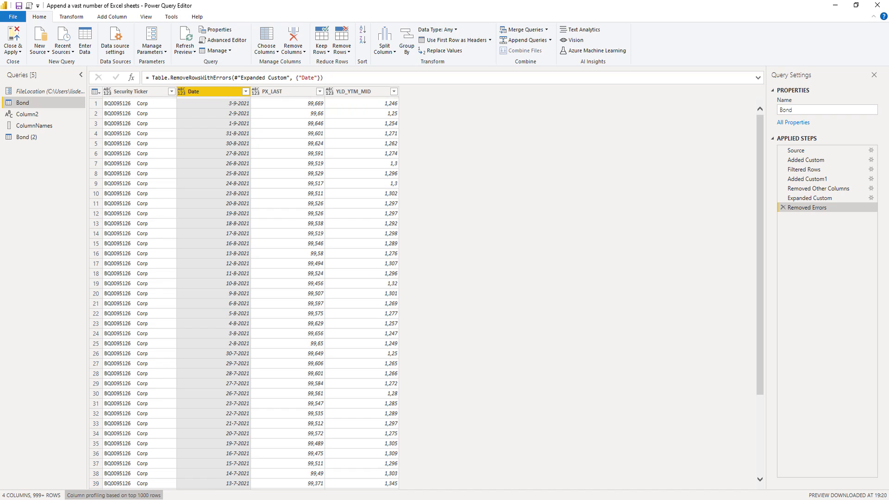